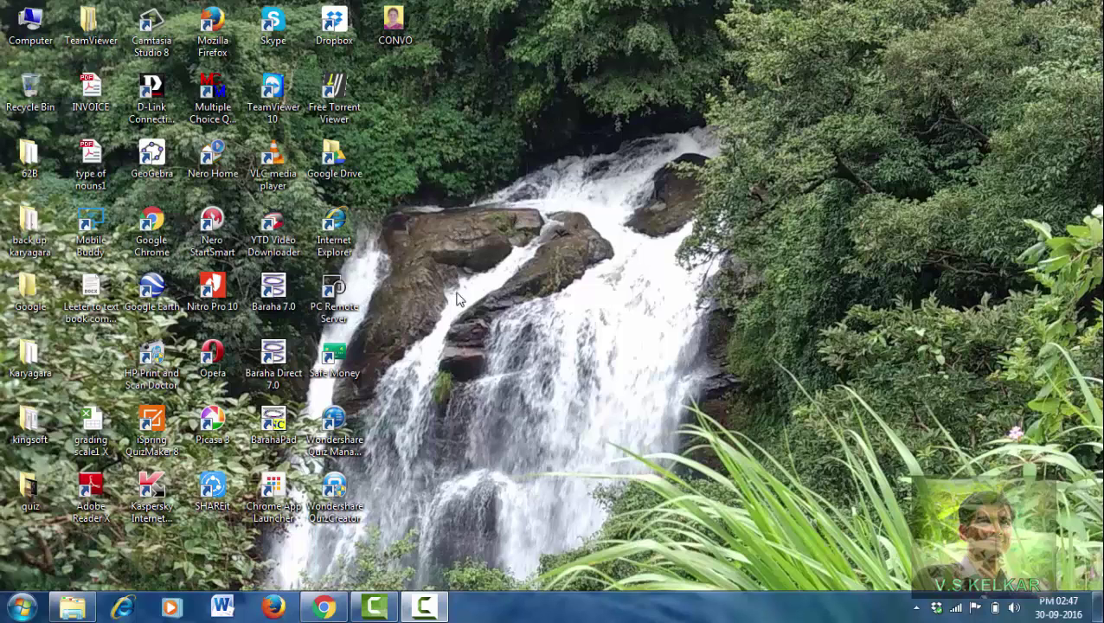
Step: Launch Google Chrome and search for cltkarnataka to bring up Yahoo results
mouse_move(327, 609)
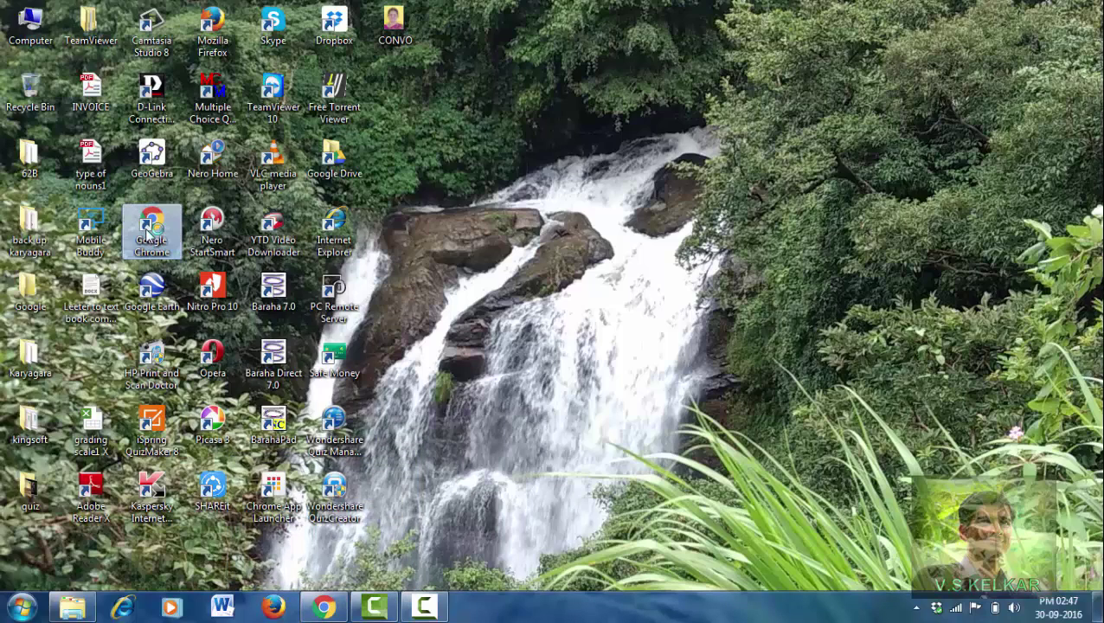
double_click(151, 230)
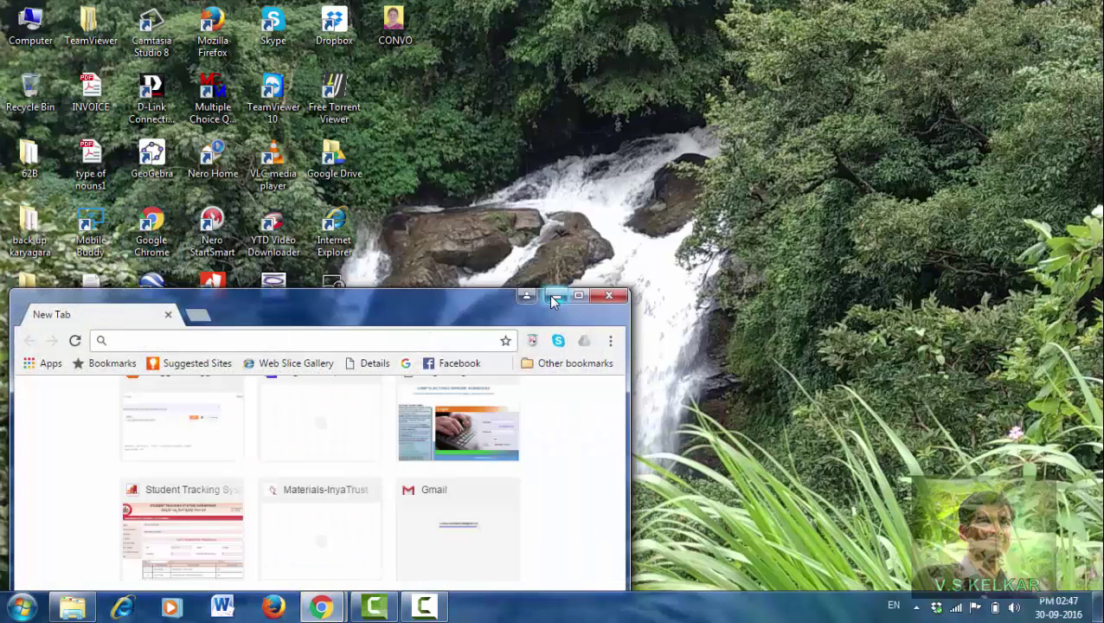
click(551, 299)
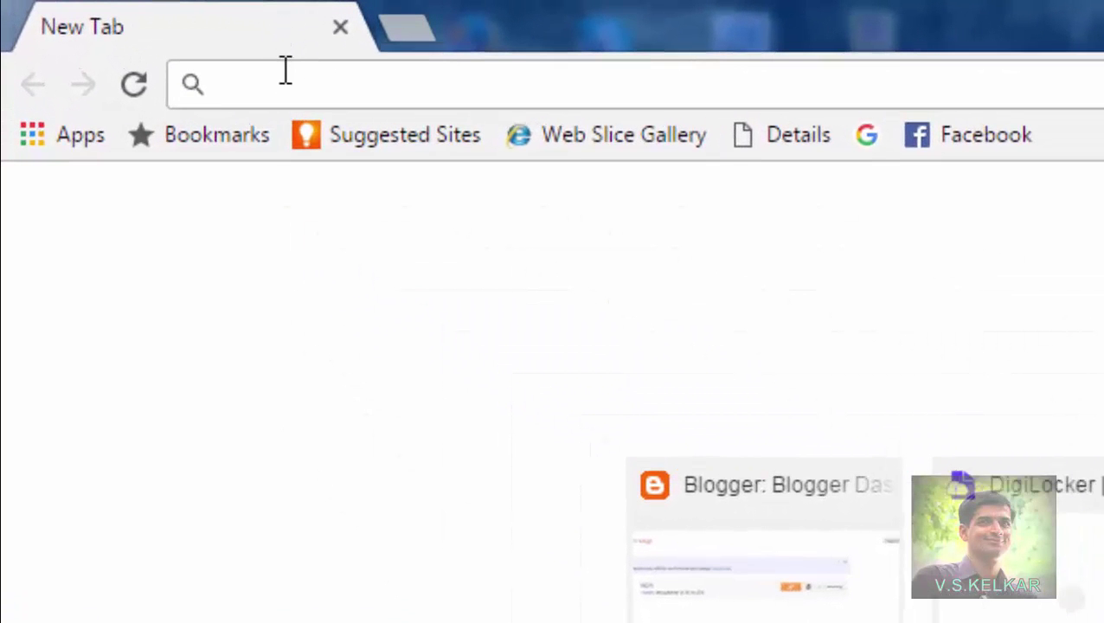
text(cl)
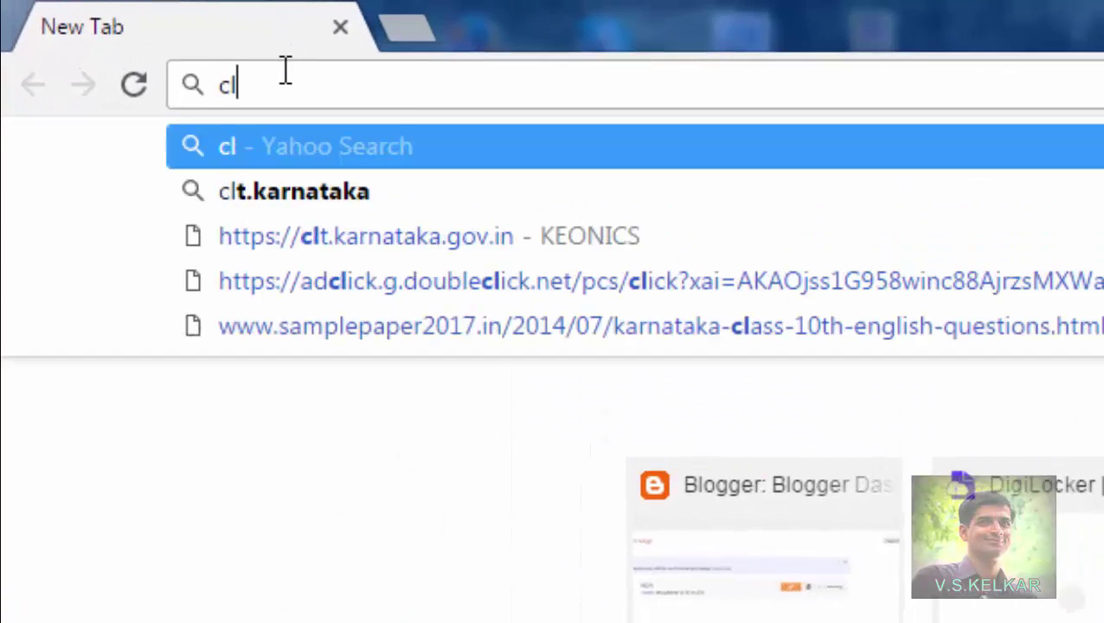
text(tkarn)
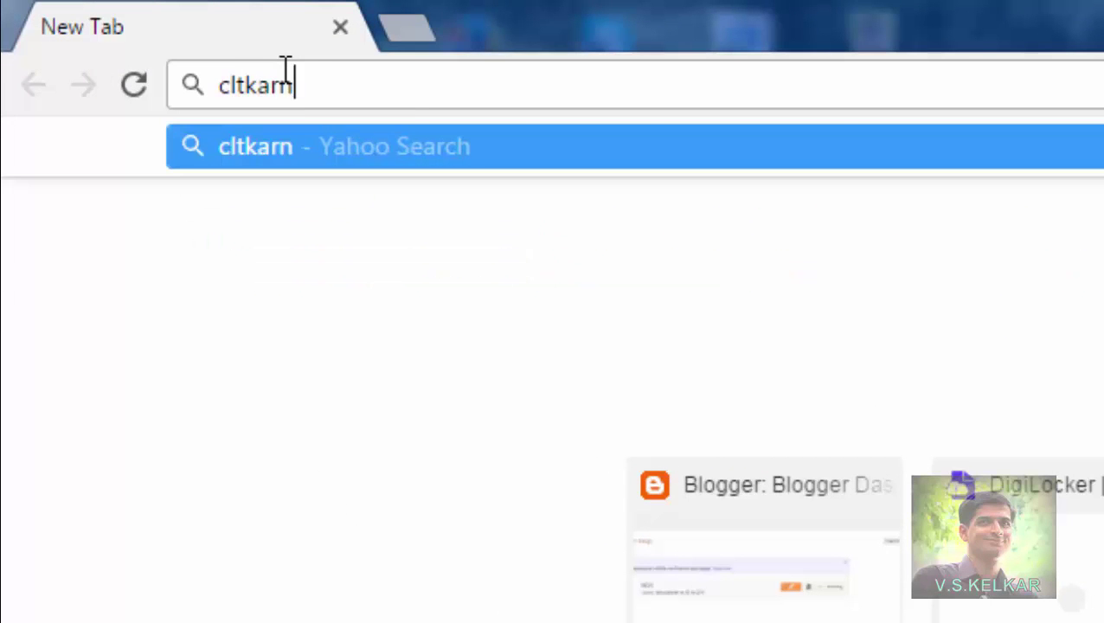
text(ataka)
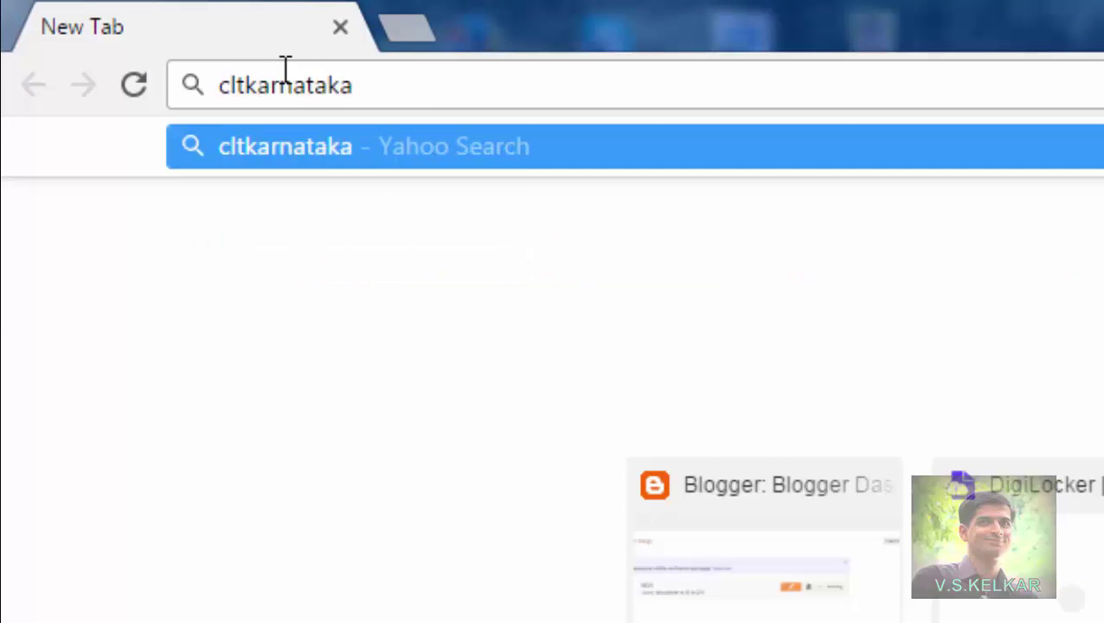
key(Return)
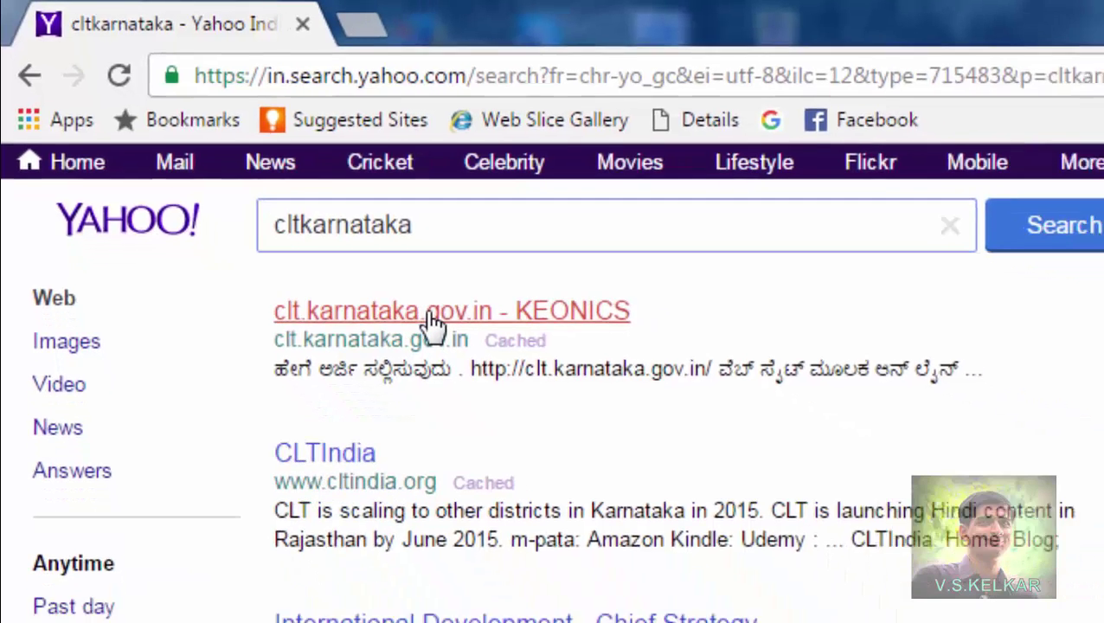
Step: Open the clt.karnataka.gov.in KEONICS result and switch the site language to English
click(485, 352)
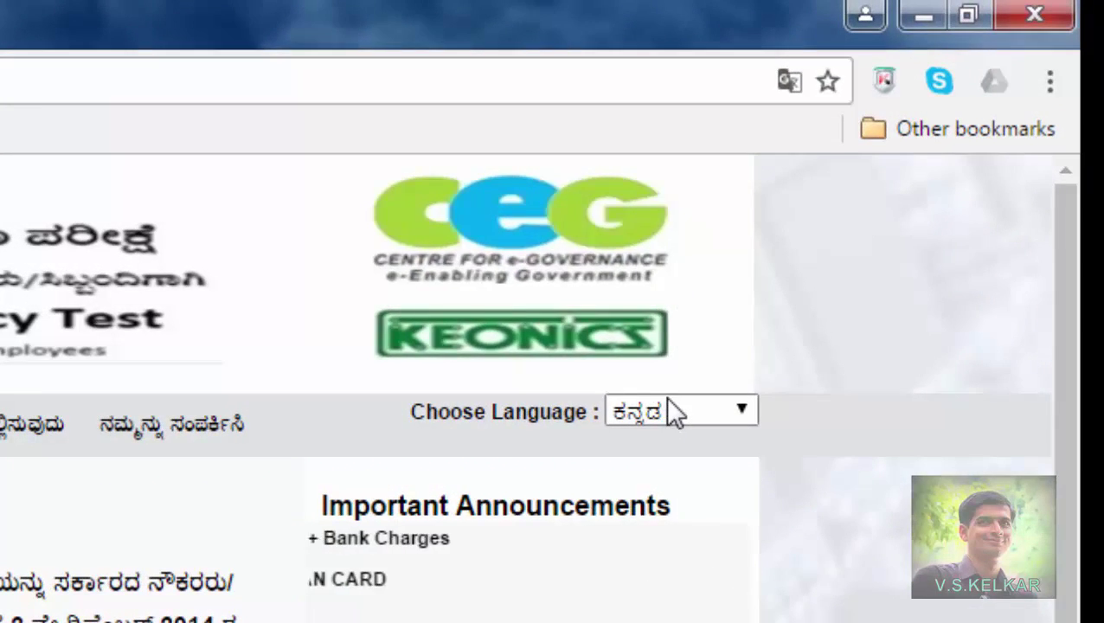
click(745, 412)
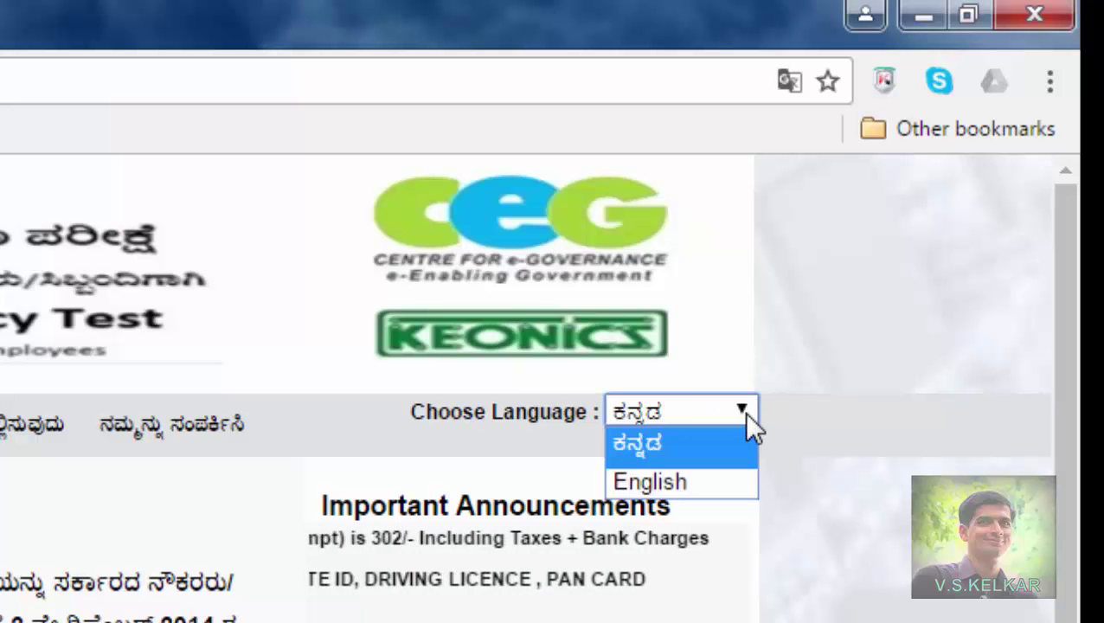
click(700, 492)
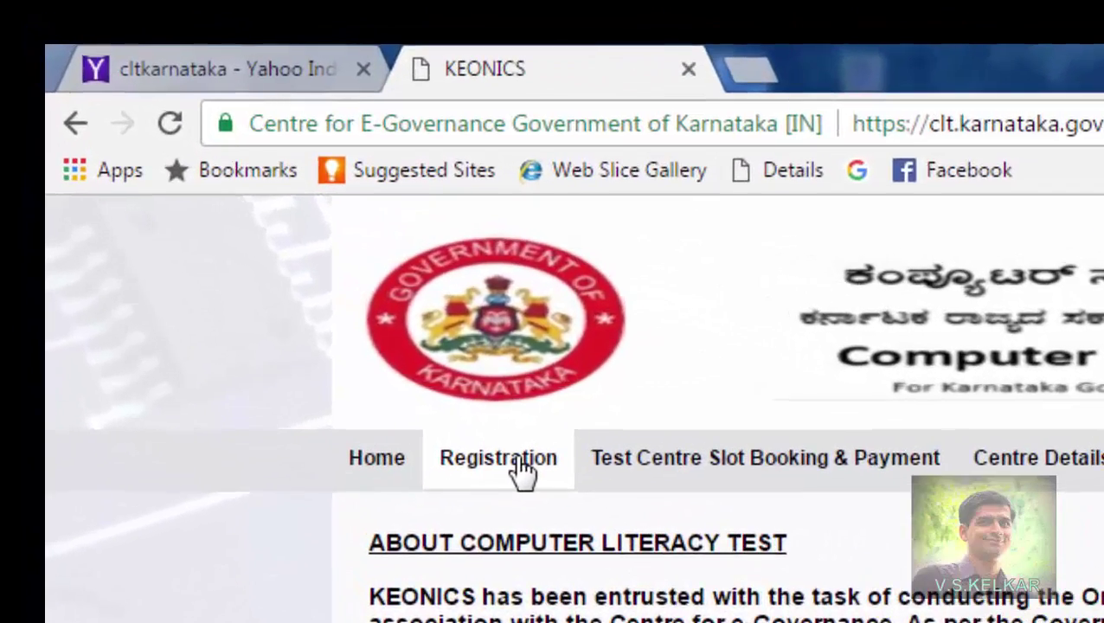
click(239, 212)
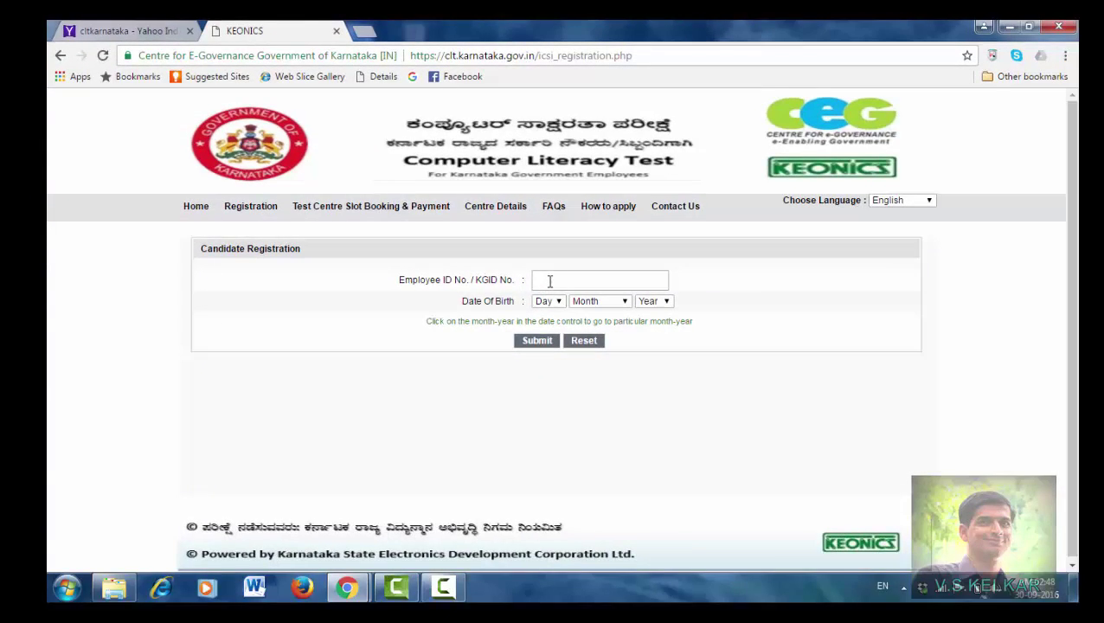
click(549, 281)
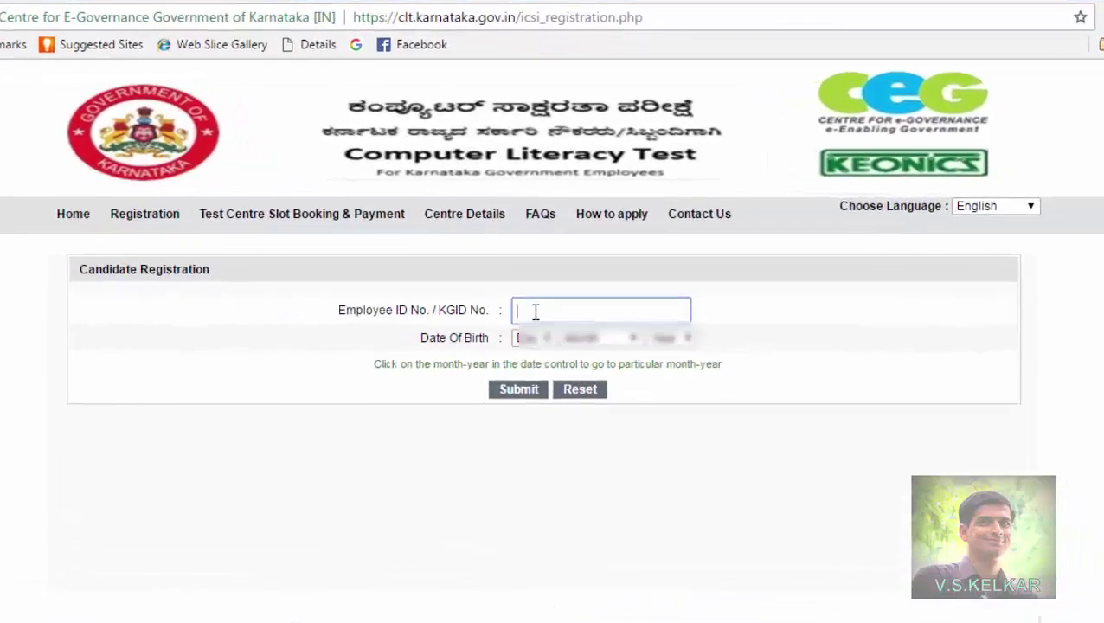
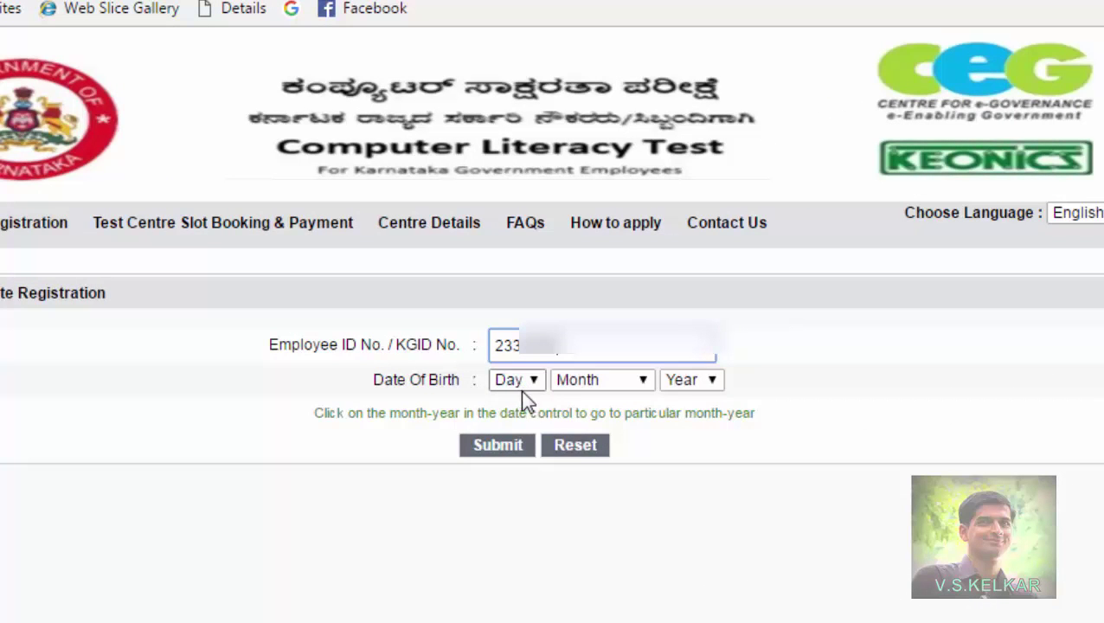
click(533, 385)
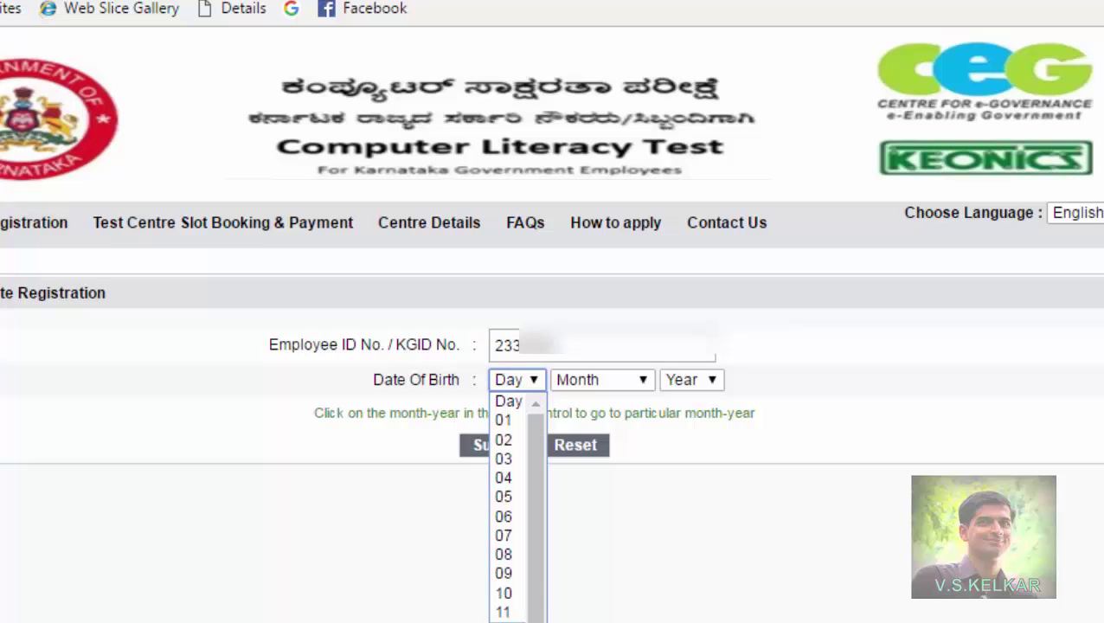
click(508, 611)
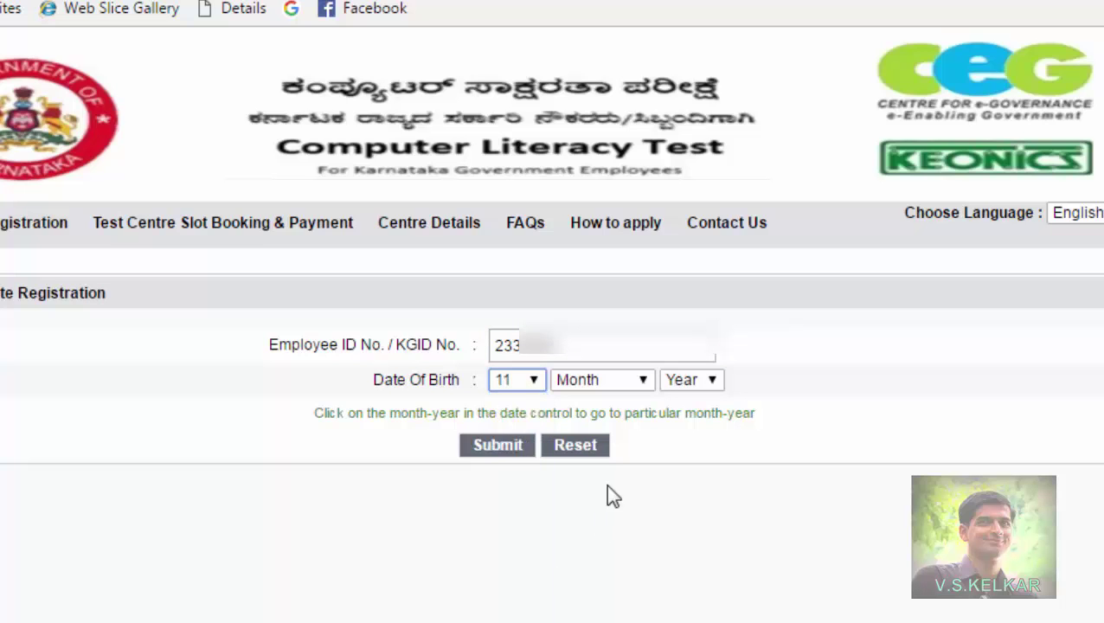
click(648, 383)
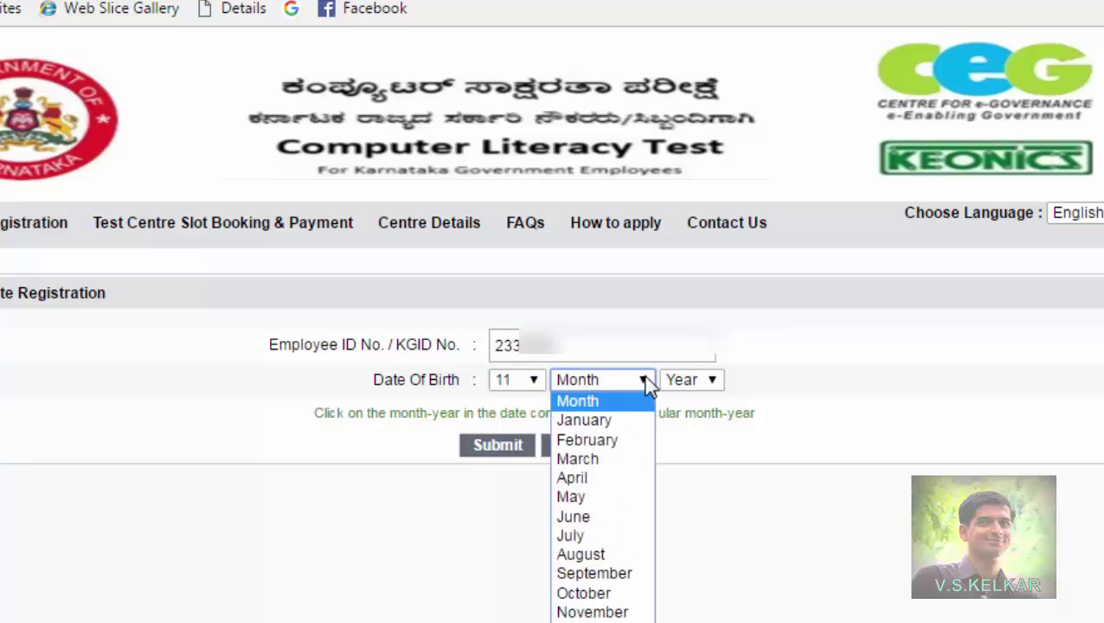
click(570, 537)
click(713, 379)
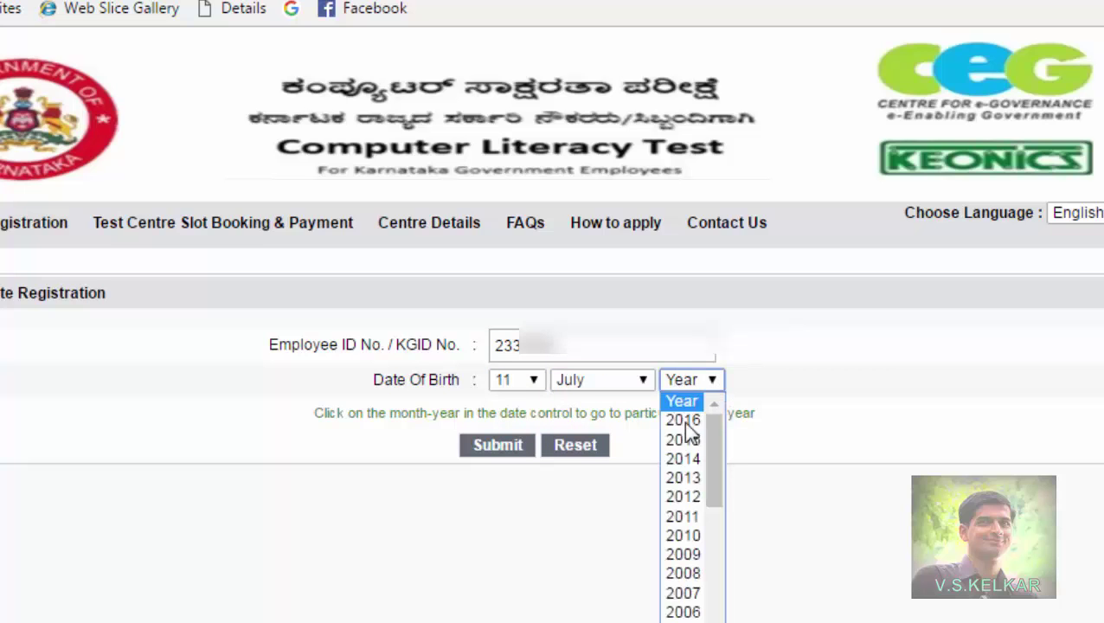
click(671, 495)
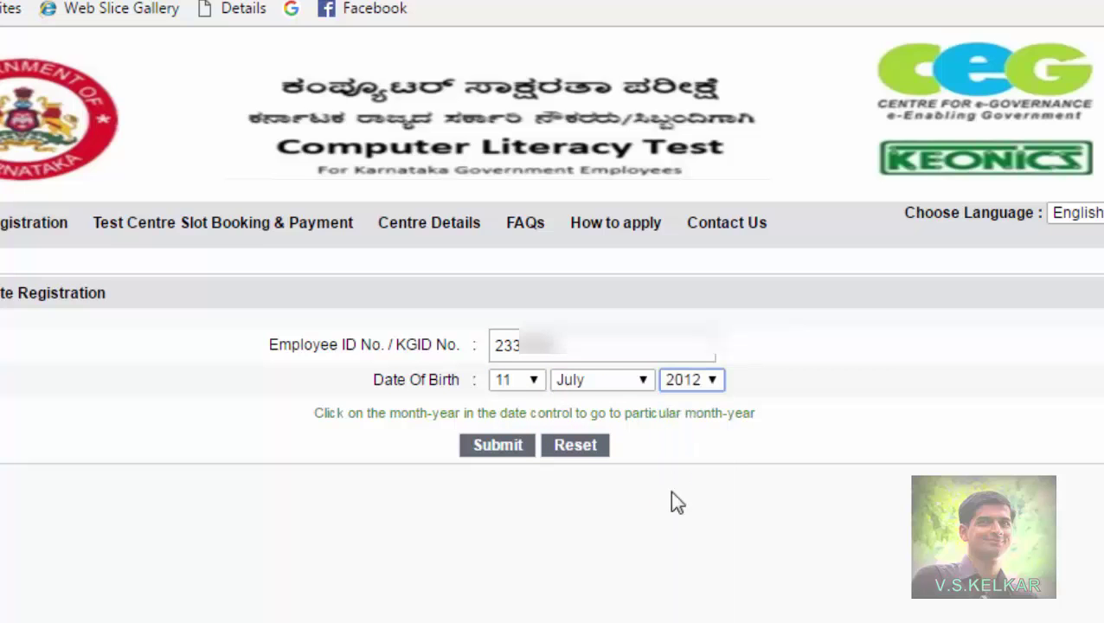
click(519, 447)
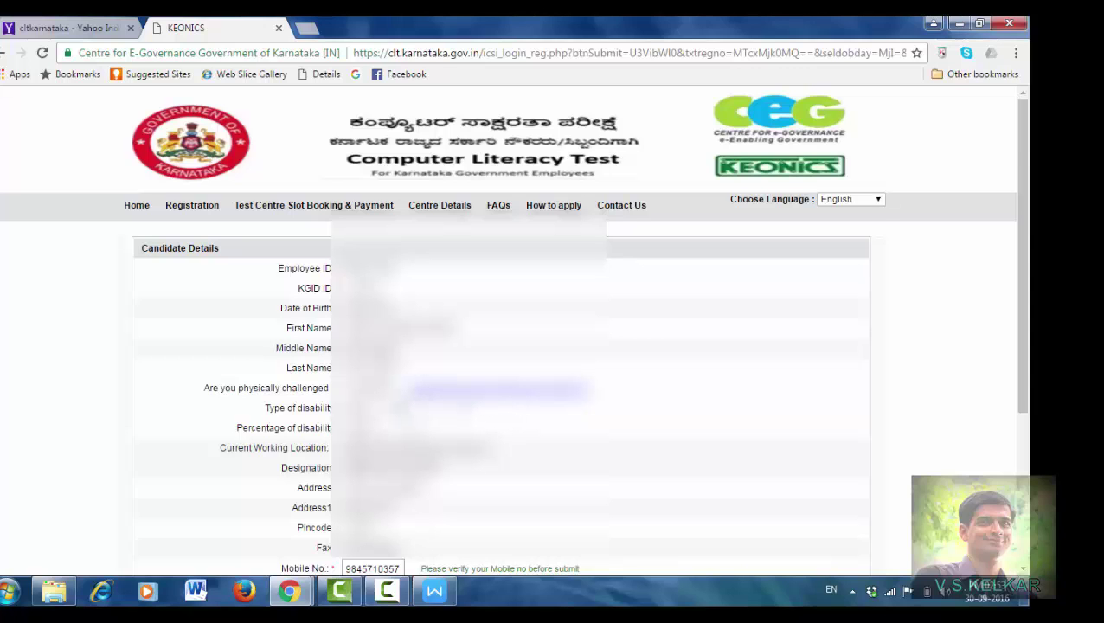
Step: Choose Kodagu as the Current Working Location on the Candidate Details form
scroll(389, 389, down, 1)
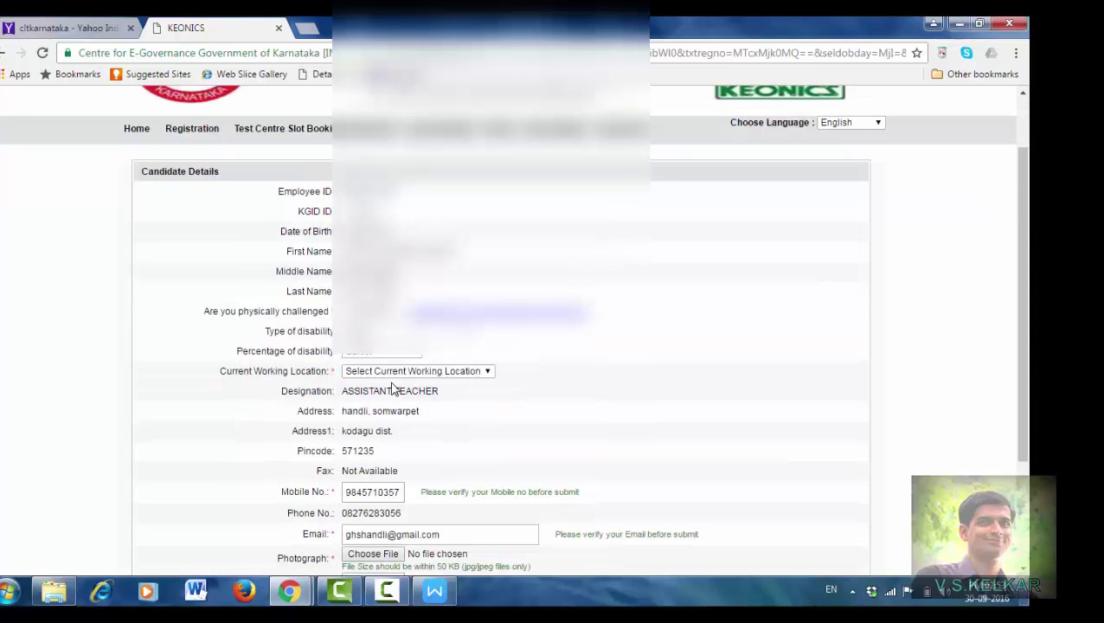
click(404, 371)
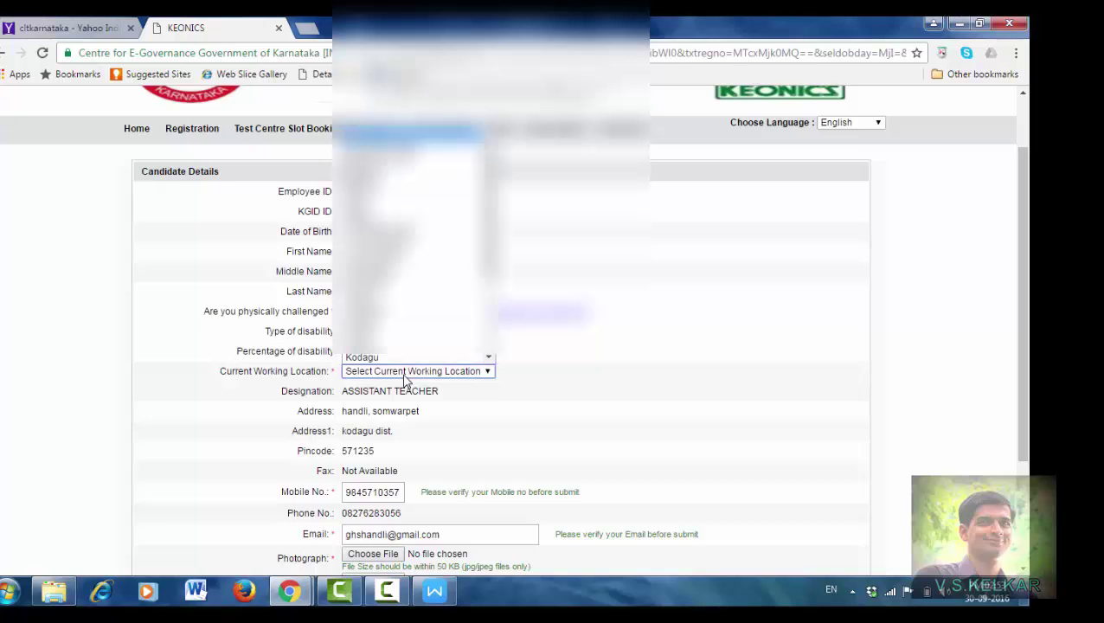
click(388, 356)
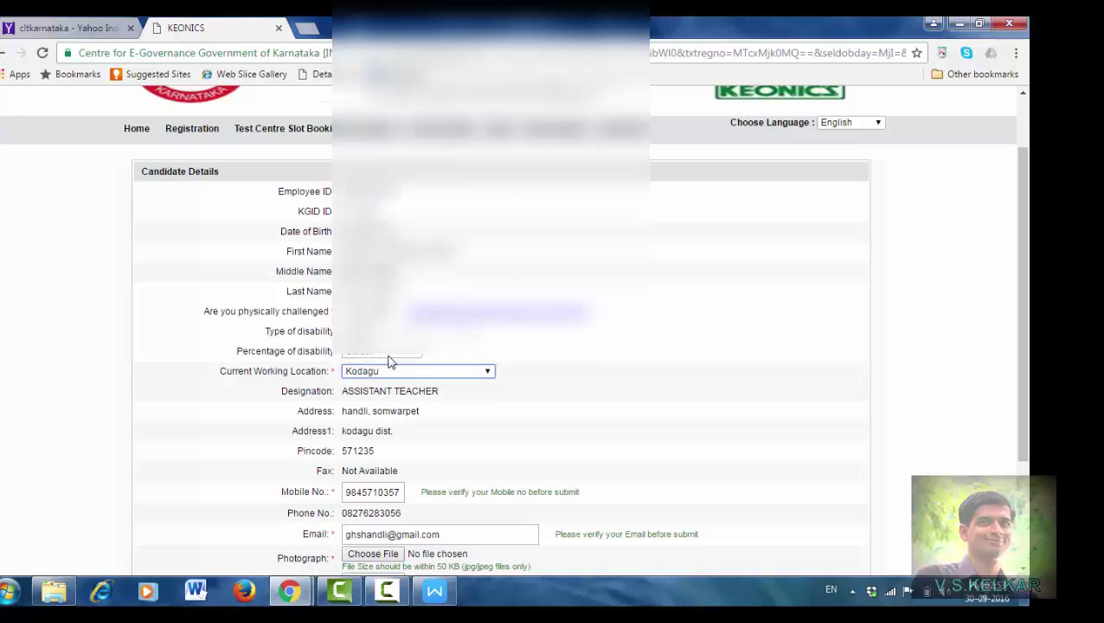
scroll(391, 378, down, 1)
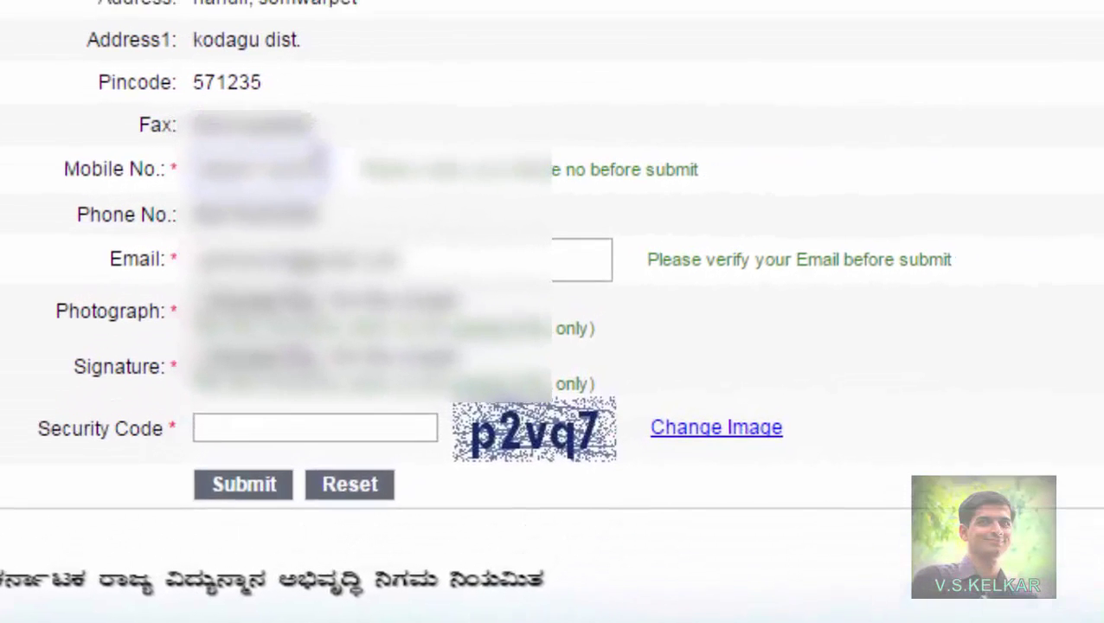
drag(303, 178, 161, 153)
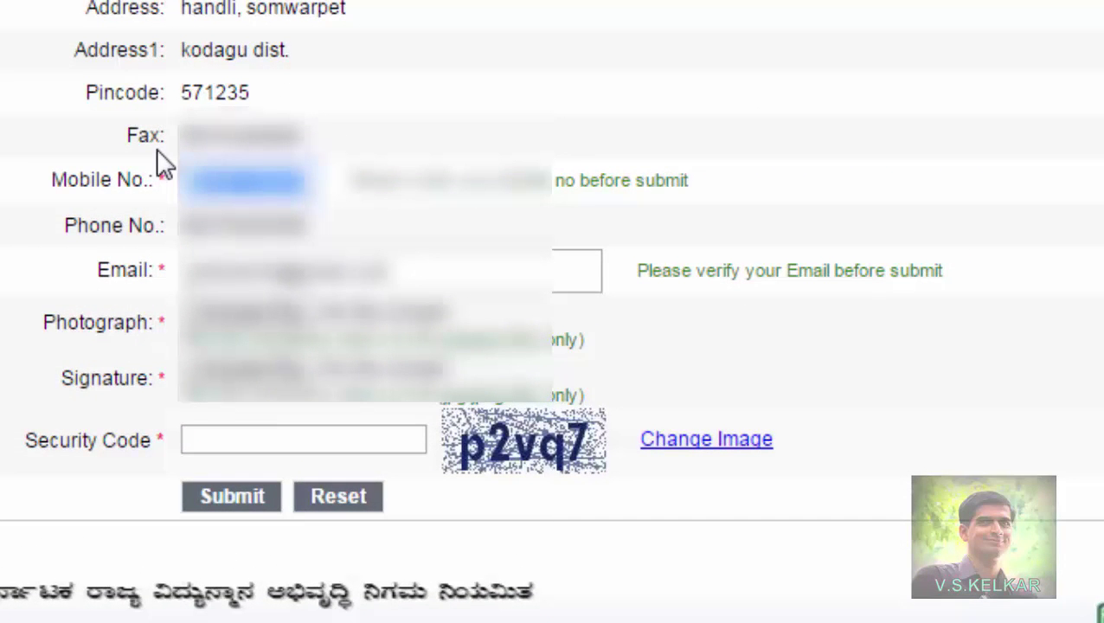
key(BackSpace)
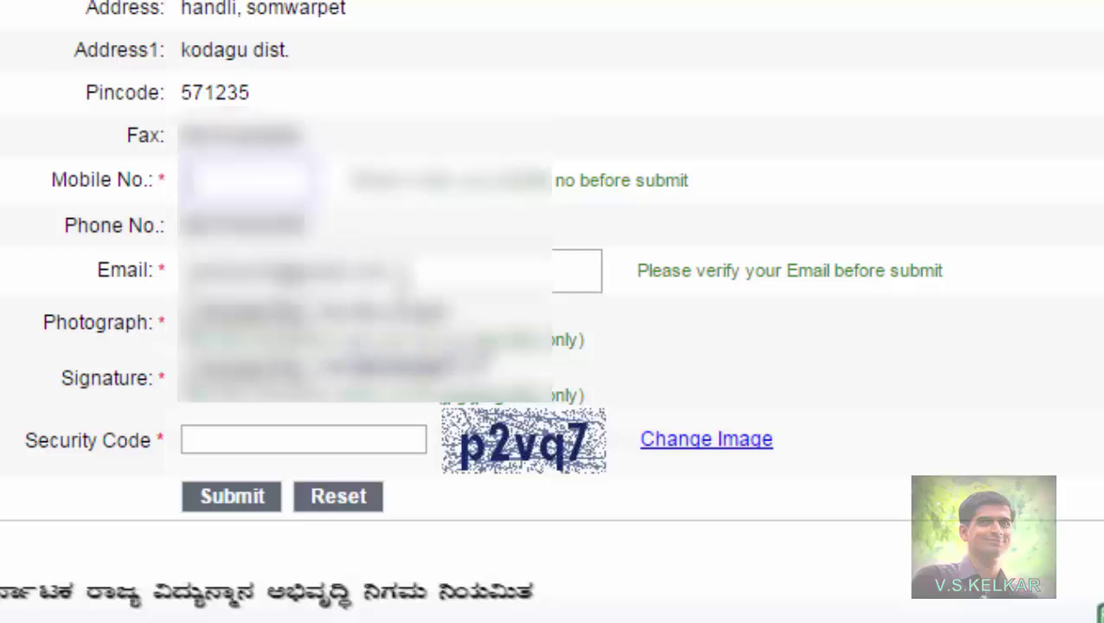
double_click(346, 270)
drag(173, 260, 174, 259)
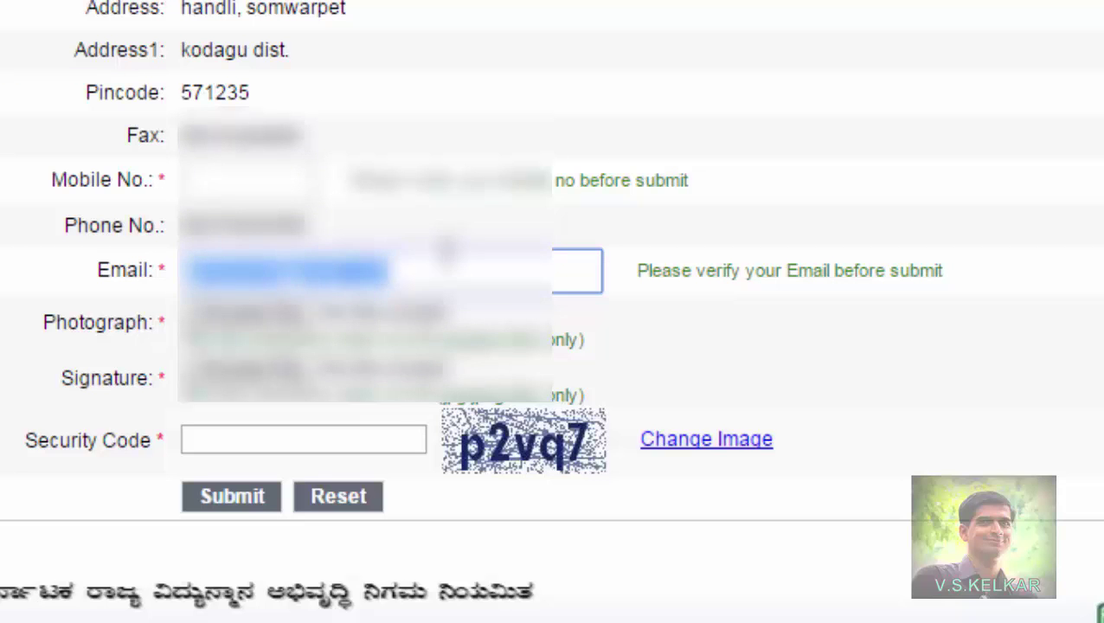
key(BackSpace)
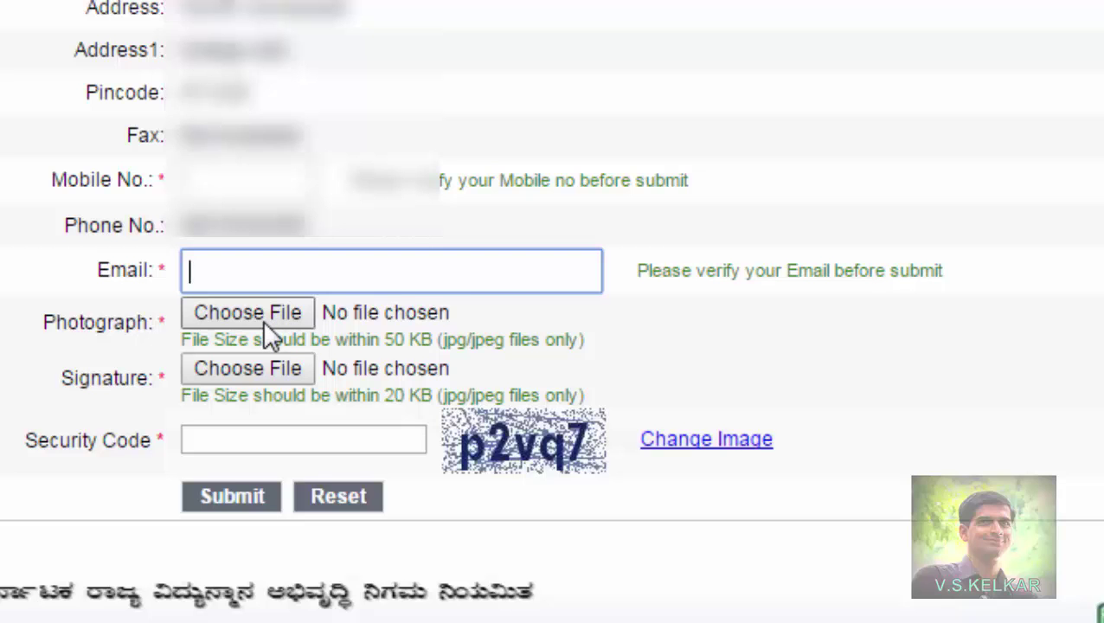
click(255, 315)
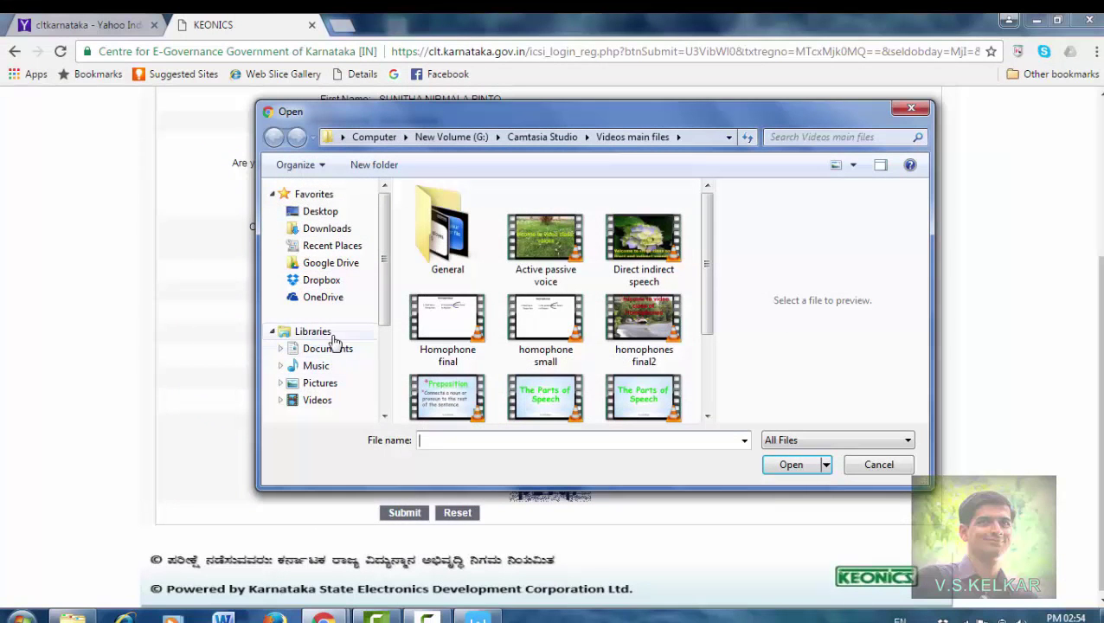
Step: Attach 'AYV conference bangalore' from New Volume (E:) > Picasa photos as the photograph
scroll(386, 298, down, 3)
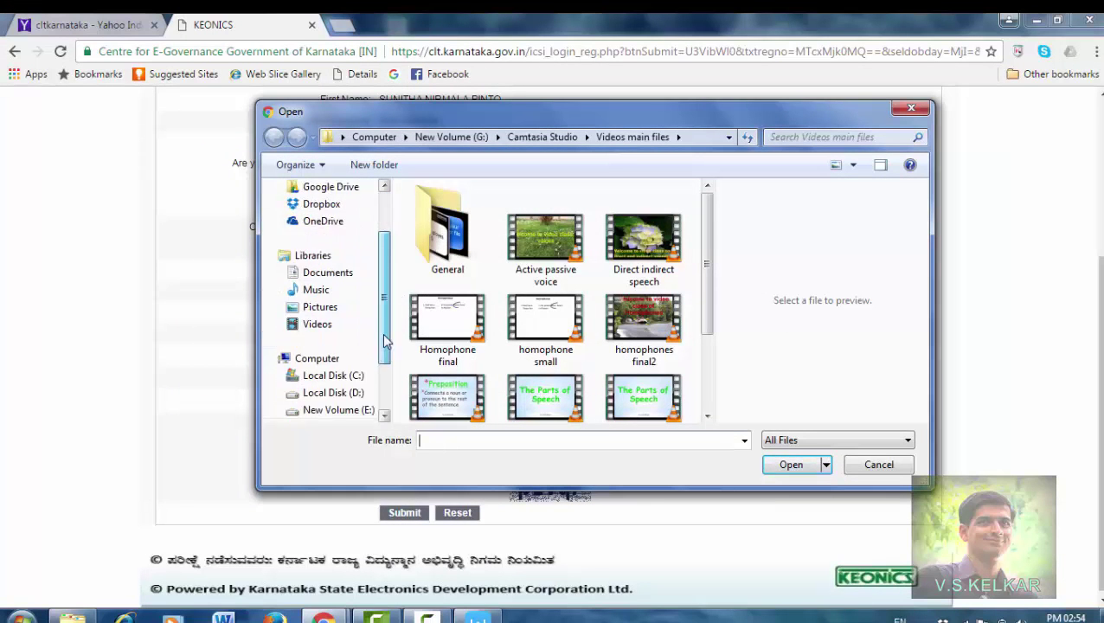
click(350, 359)
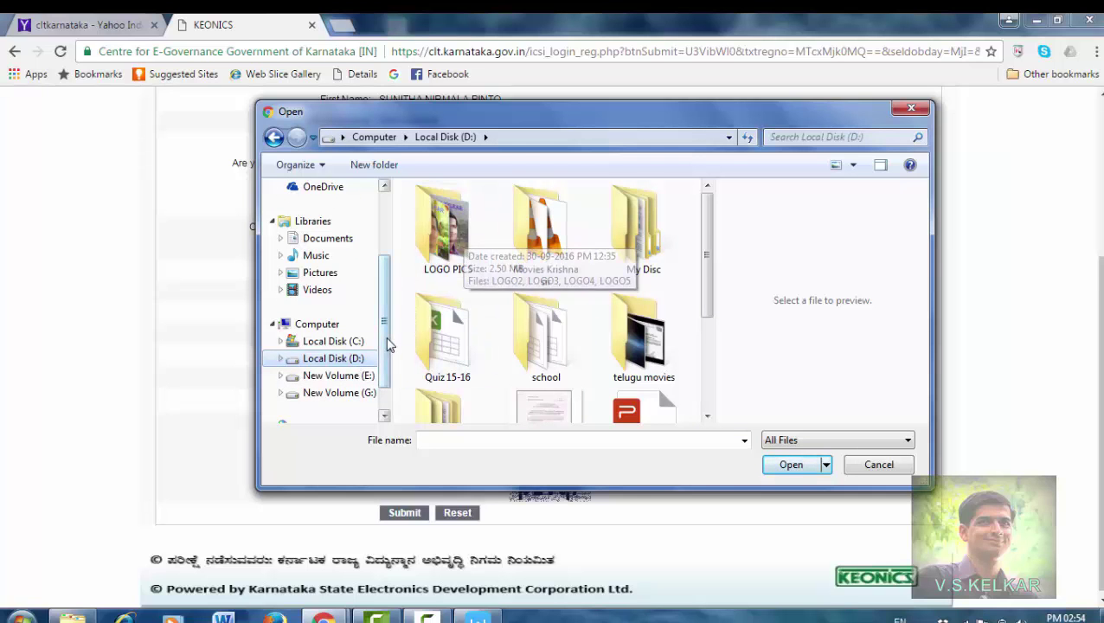
mouse_move(386, 346)
mouse_down()
mouse_move(385, 371)
mouse_move(384, 354)
mouse_up()
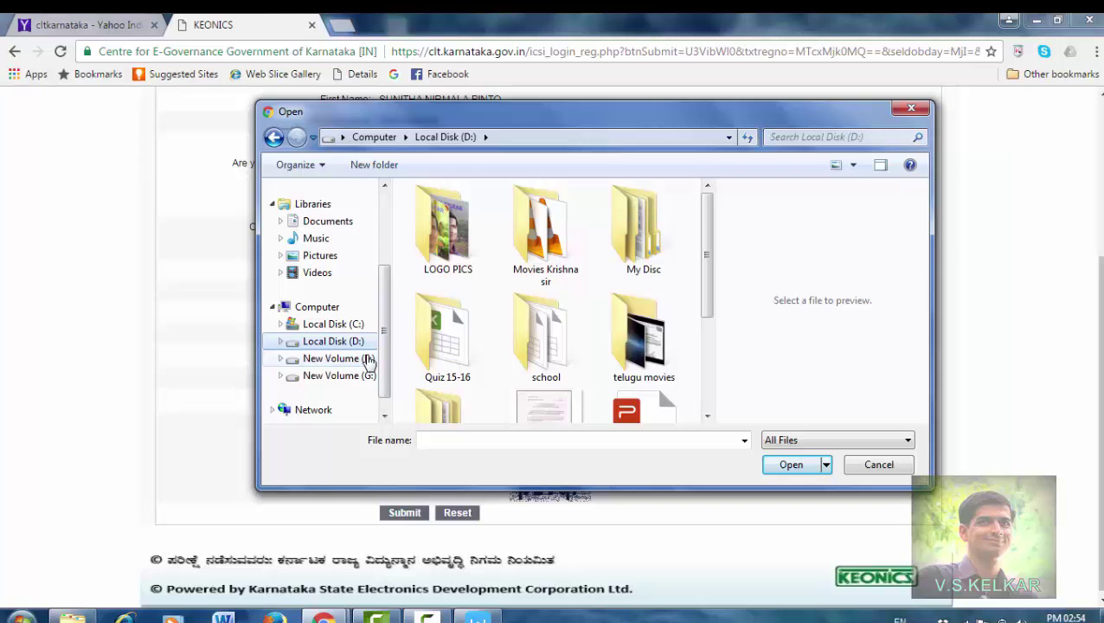
click(368, 360)
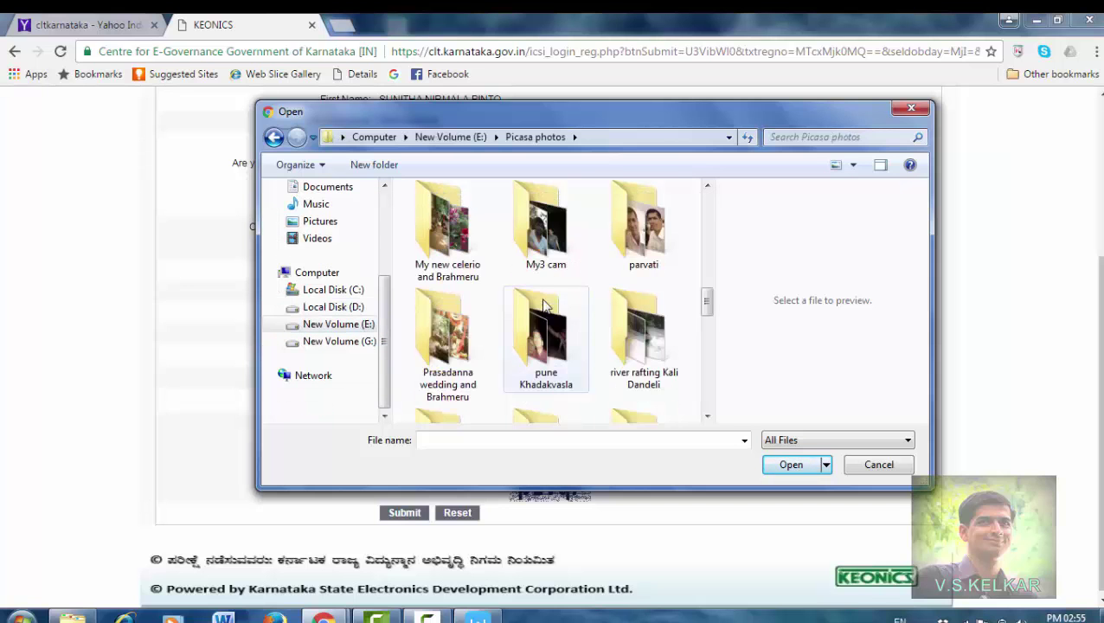
scroll(545, 307, down, 10)
scroll(544, 298, up, 3)
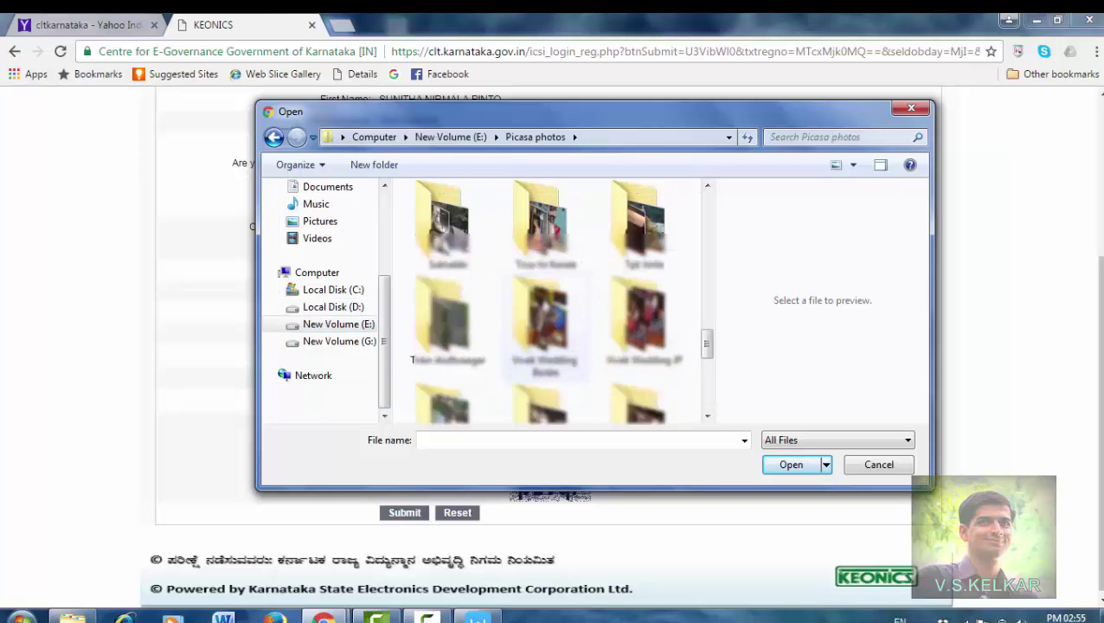
scroll(545, 298, down, 3)
click(446, 276)
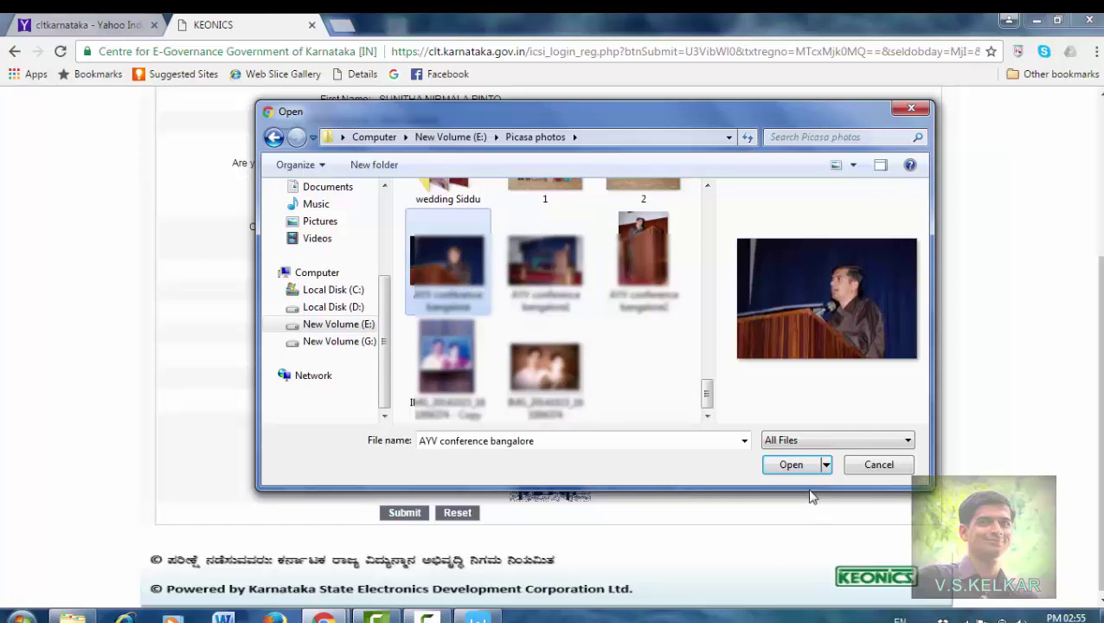
click(791, 467)
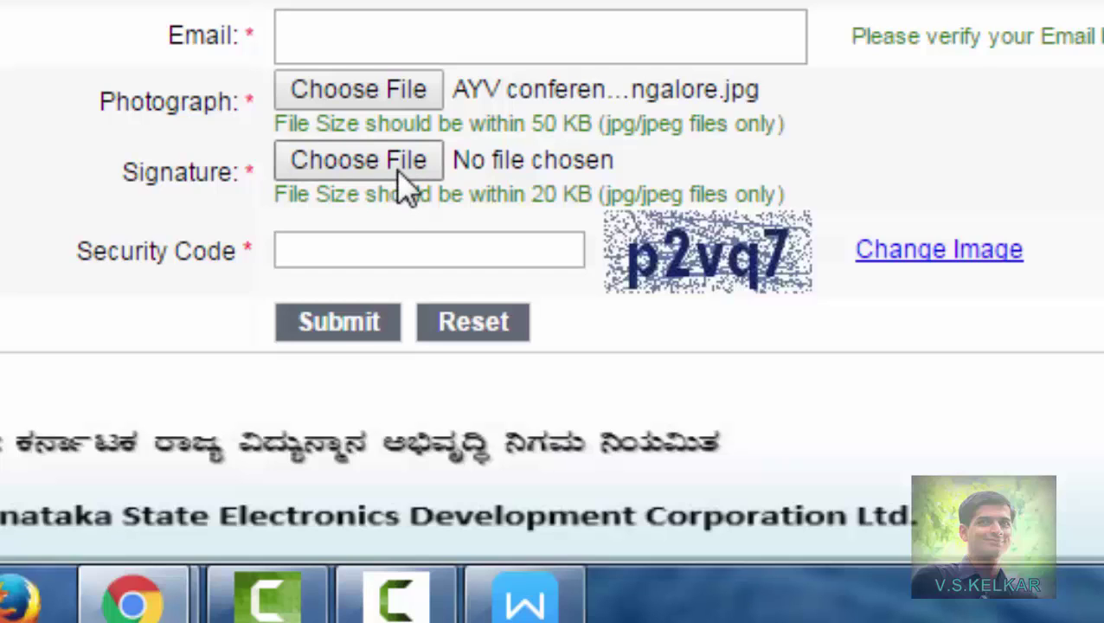
click(399, 171)
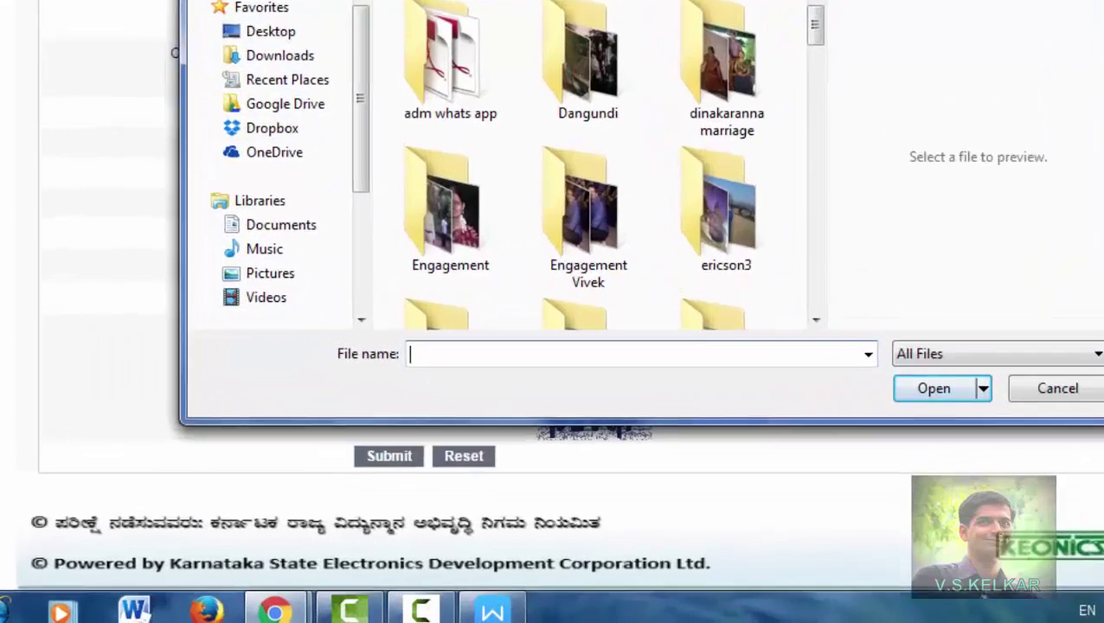
click(945, 96)
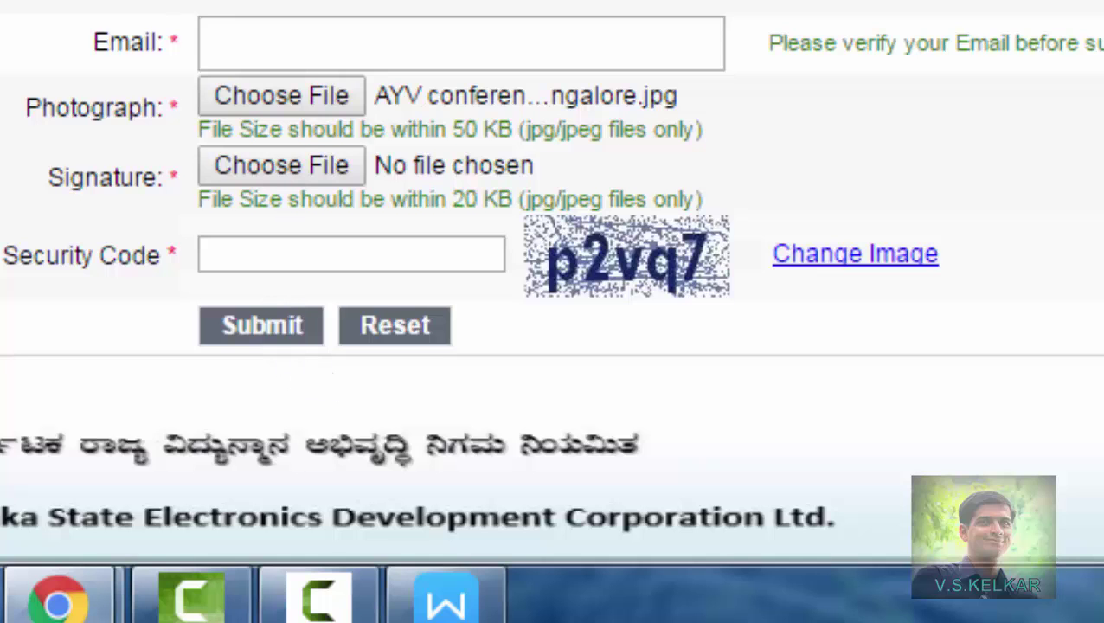
scroll(550, 285, down, 1)
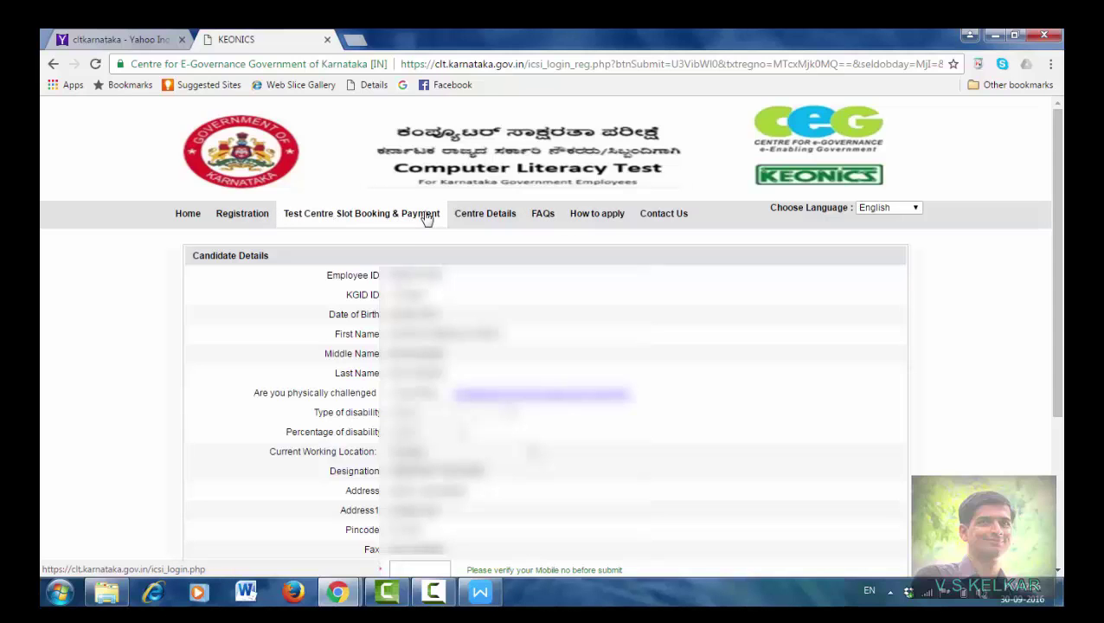
Step: Go Home and follow the Test Centre Slot Booking & Payment link to the Login page
click(188, 216)
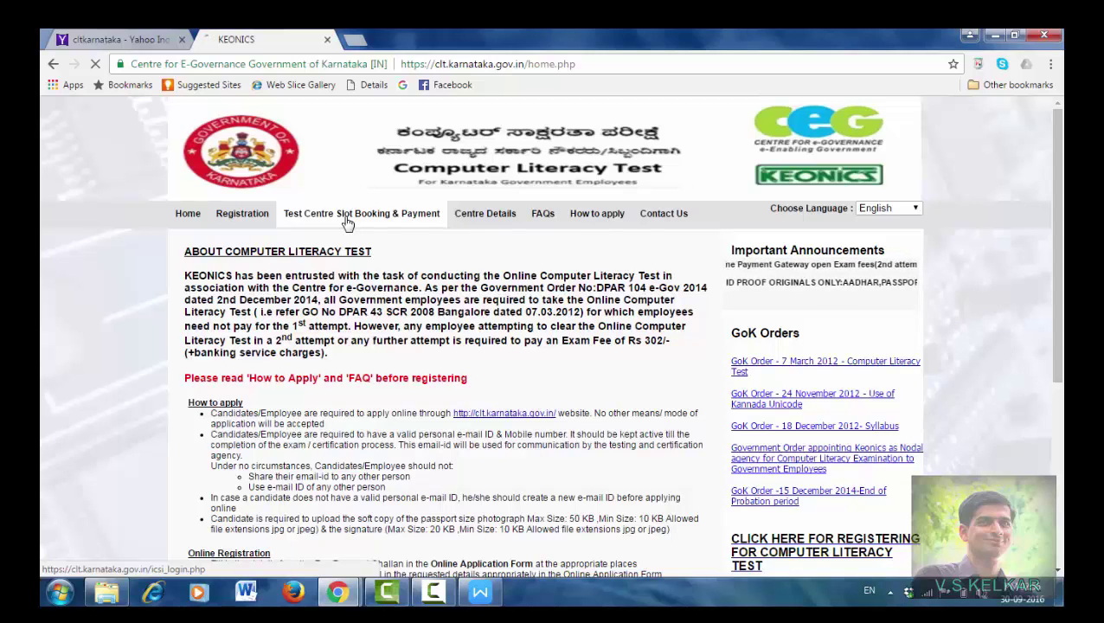
click(346, 222)
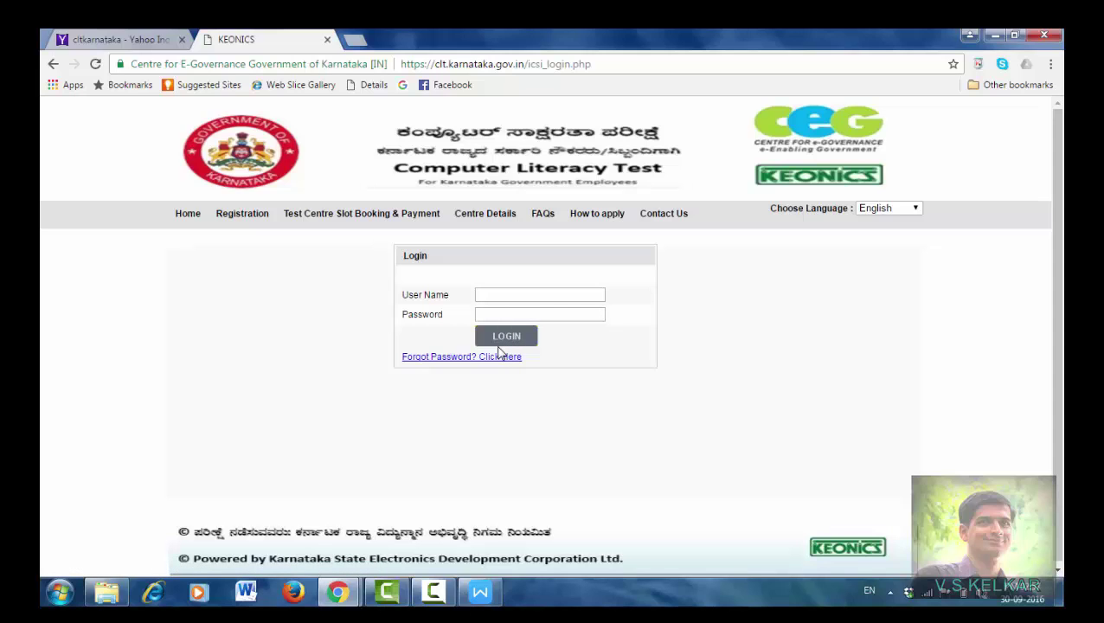
Step: Enter the candidate's registration number and password, then log in
key(Tab)
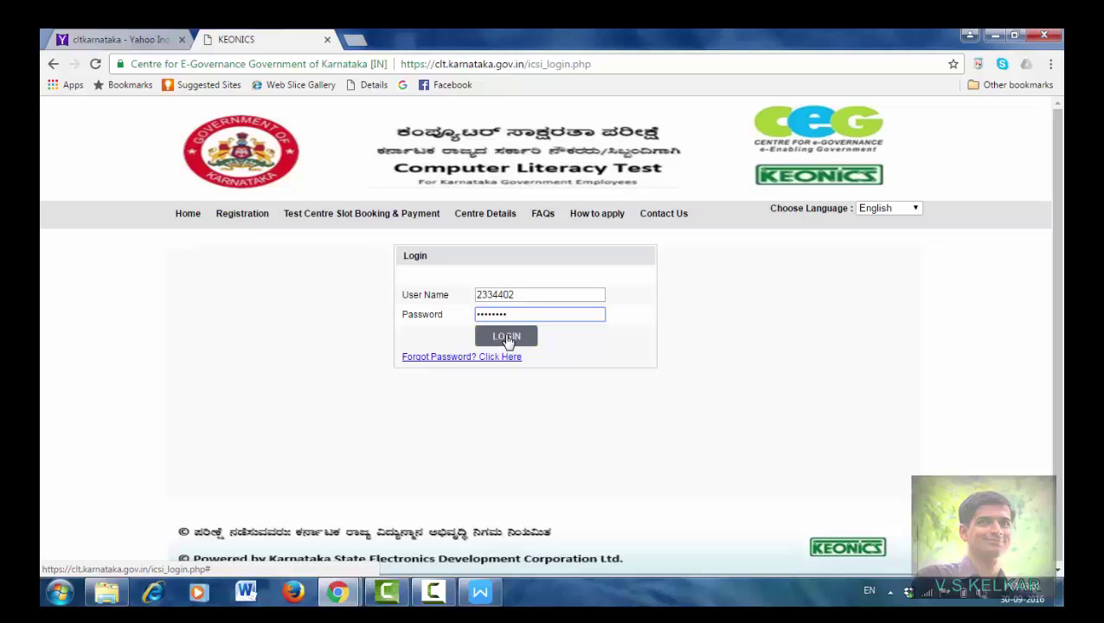
click(508, 338)
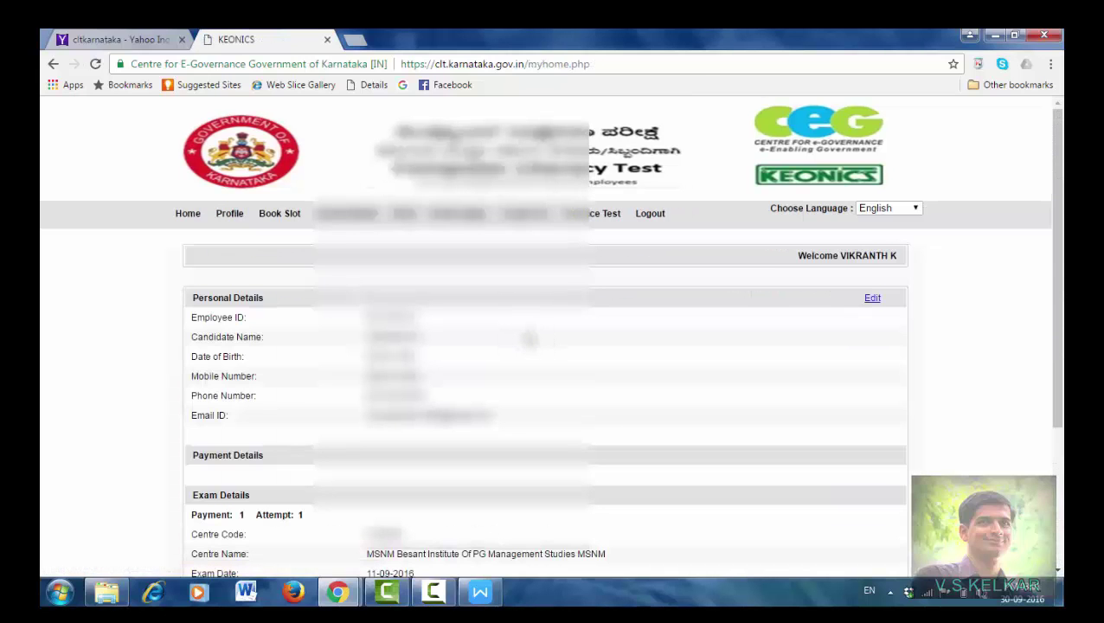
Step: Scroll through the profile down to Exam Results, then open the FAQs page
scroll(529, 338, down, 2)
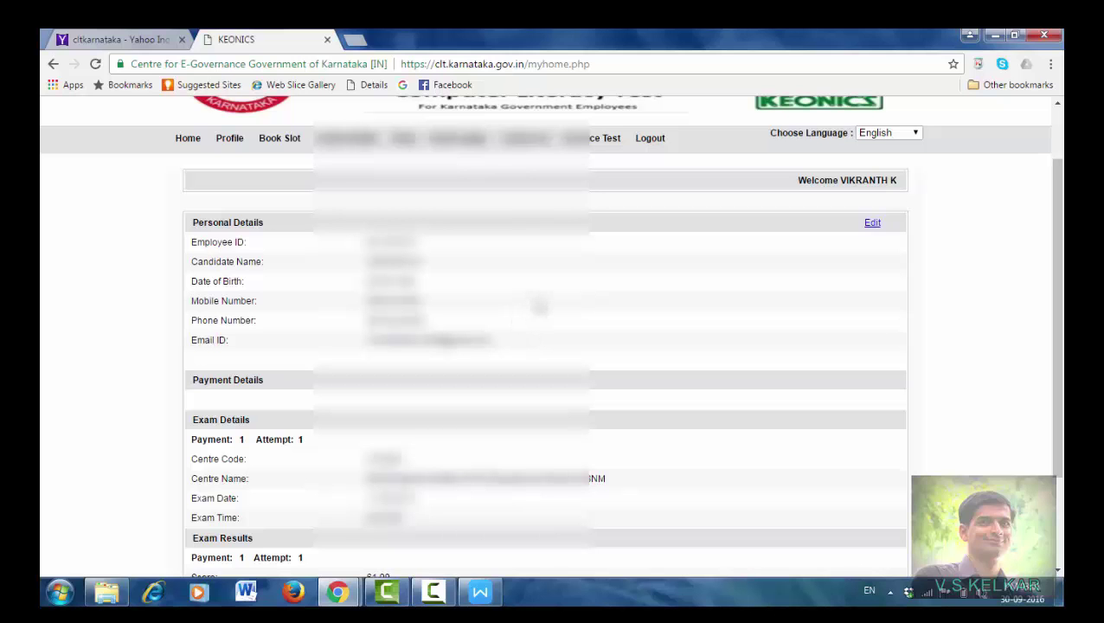
scroll(544, 331, down, 3)
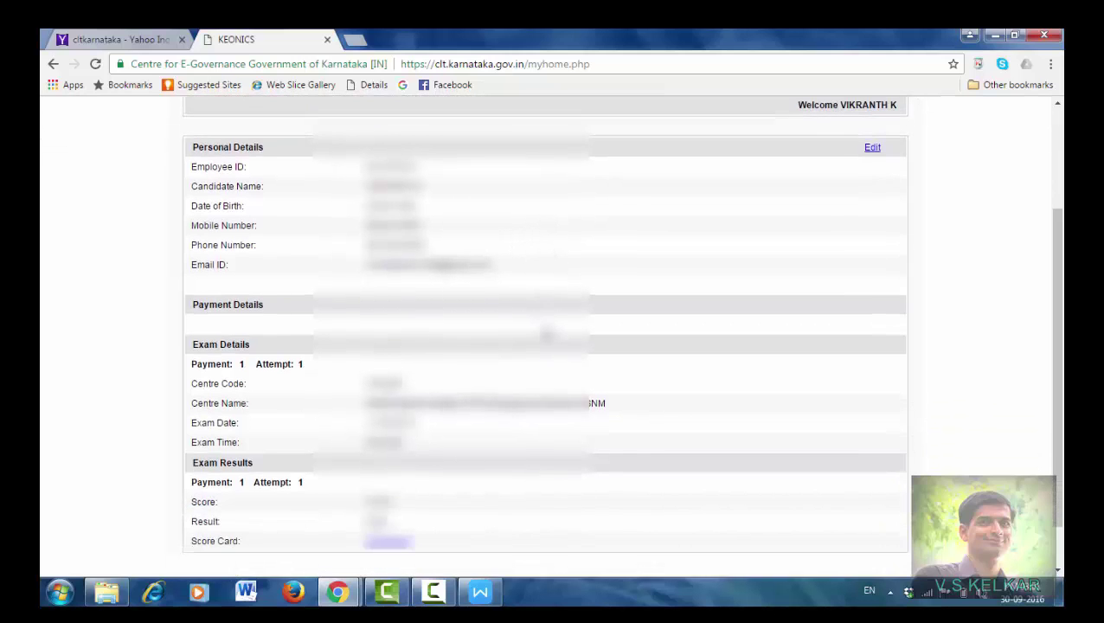
scroll(546, 331, up, 4)
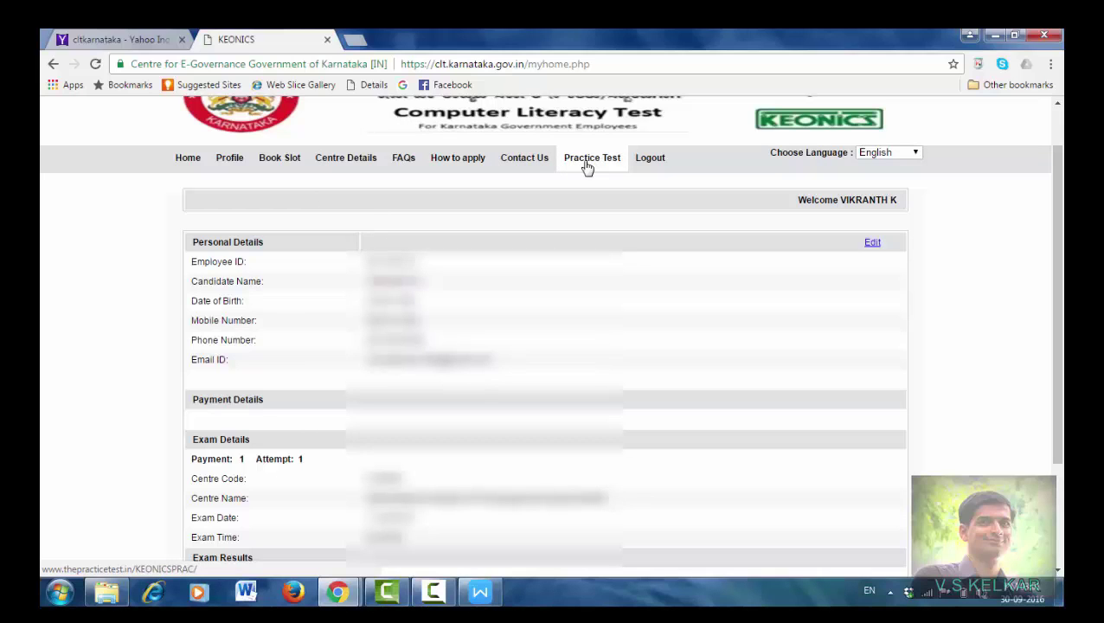
click(404, 158)
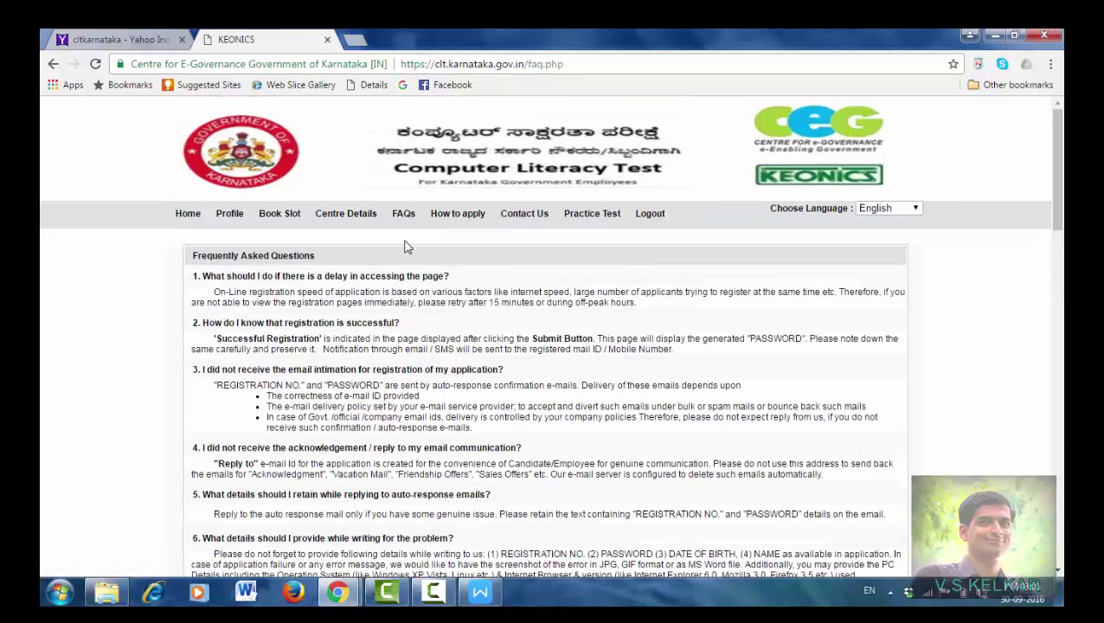
Step: Scroll the FAQ page down to question 14 on the Computer Literacy test syllabus
scroll(408, 248, down, 1)
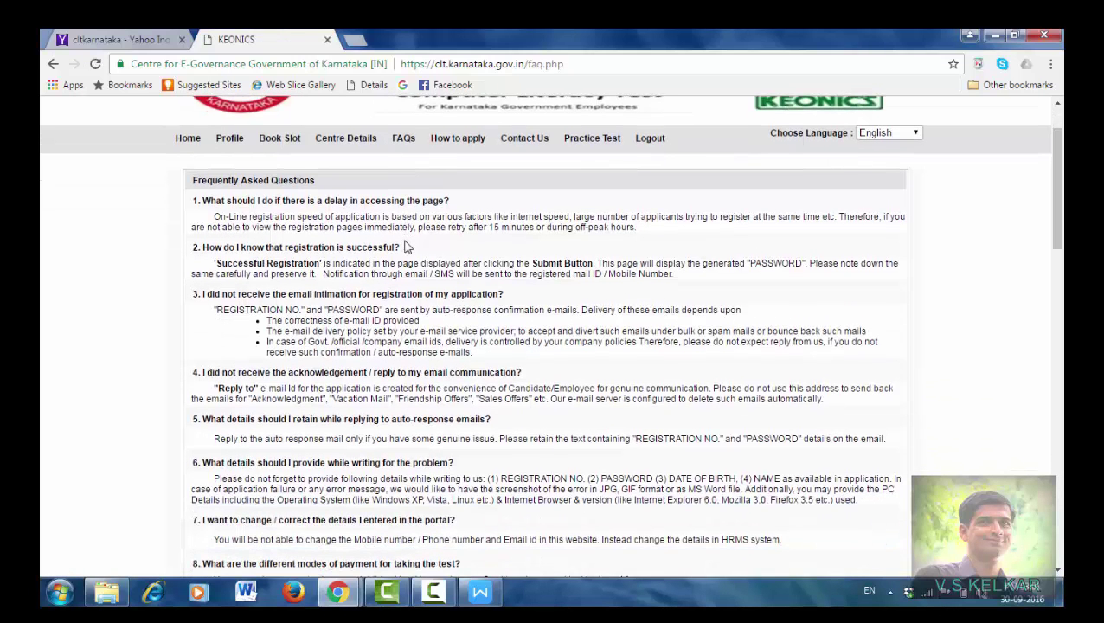
scroll(408, 248, down, 1)
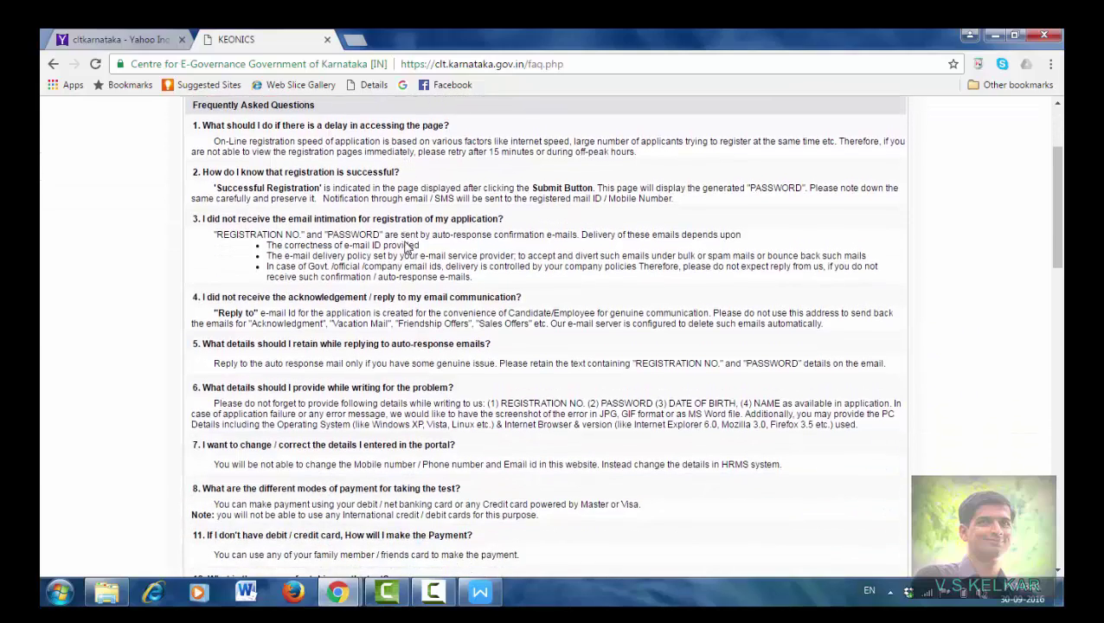
scroll(407, 247, down, 2)
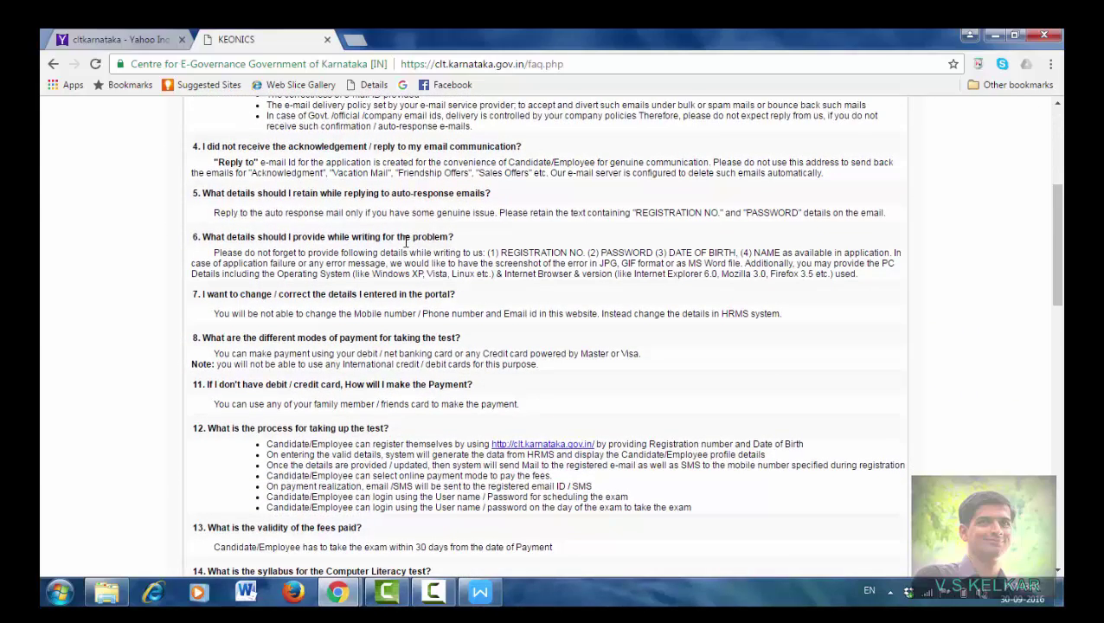
scroll(407, 242, down, 3)
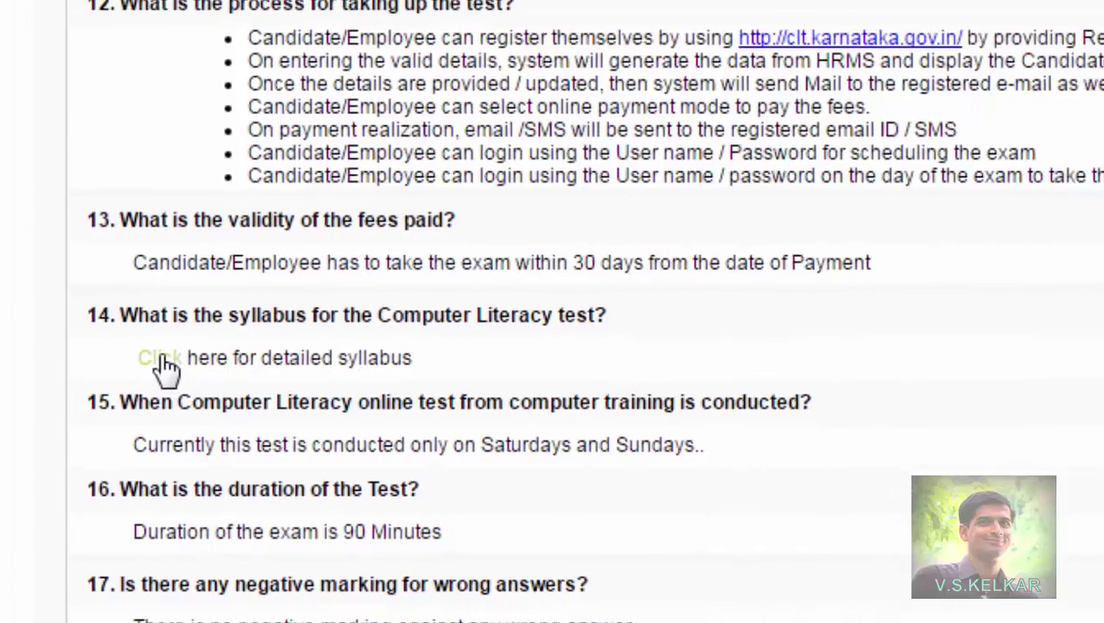
Step: Open Sylabus.pdf from question 14's link and scroll through the 6-page syllabus
click(149, 357)
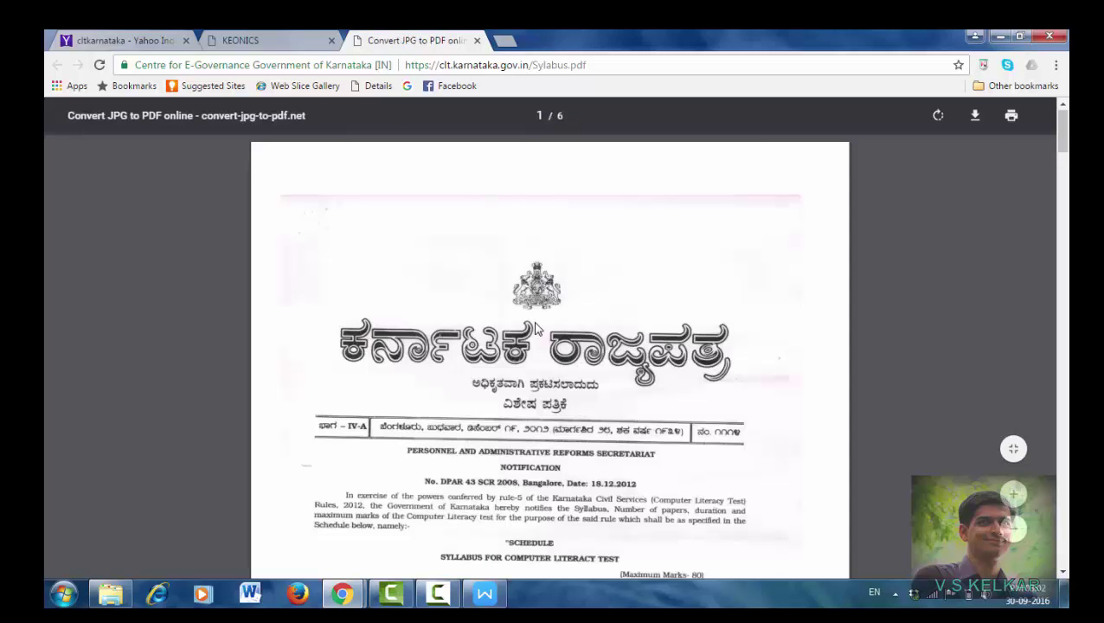
scroll(535, 326, down, 3)
scroll(537, 324, down, 2)
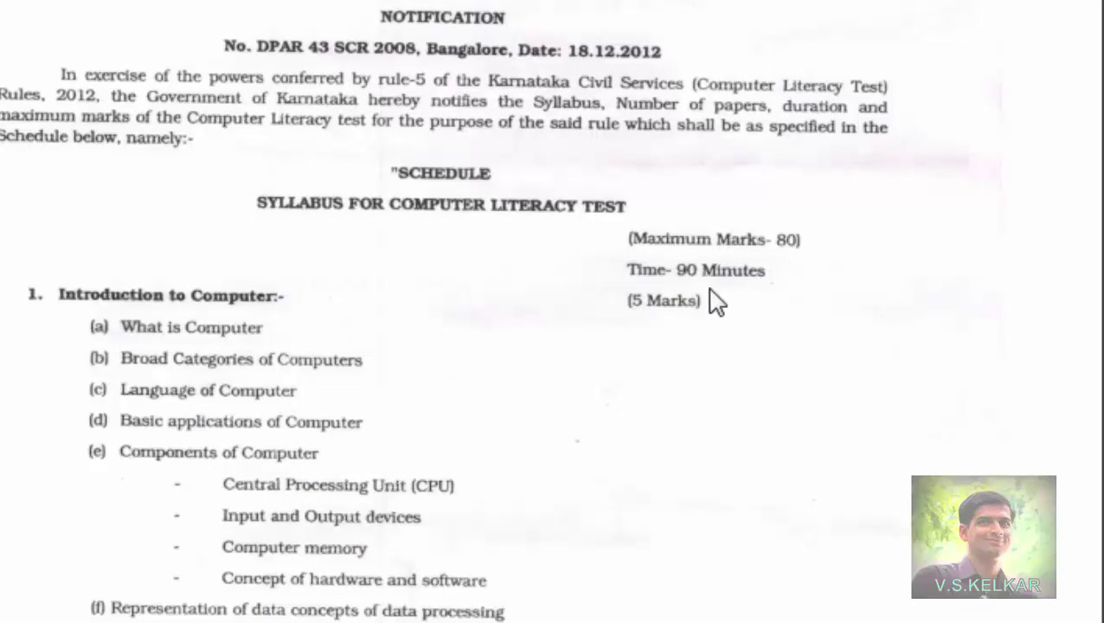
scroll(251, 333, down, 10)
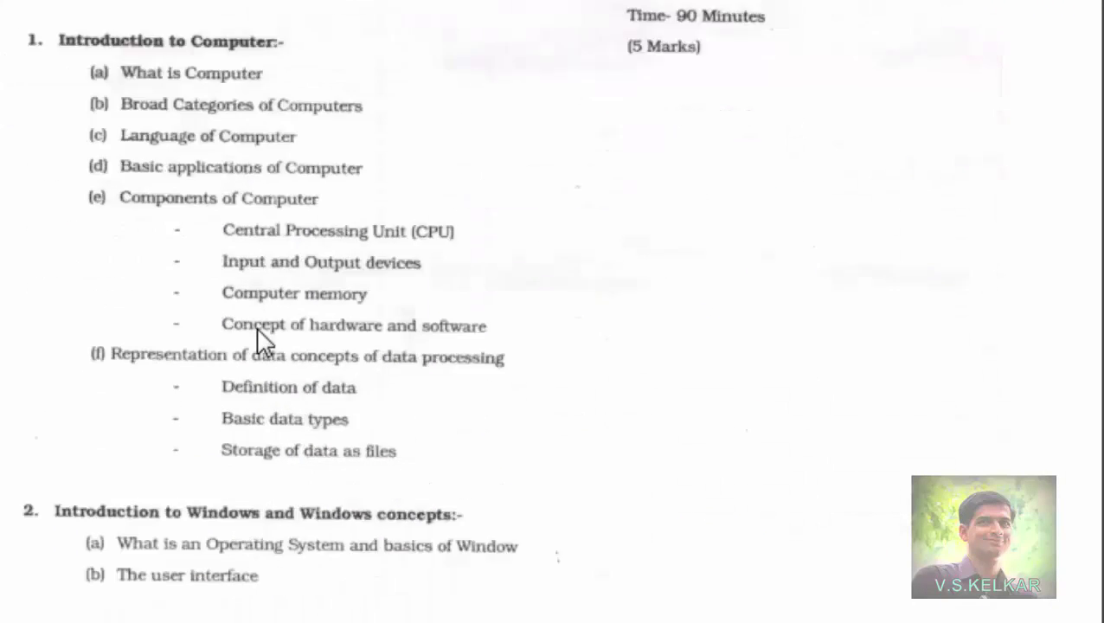
scroll(264, 346, down, 15)
scroll(805, 201, up, 4)
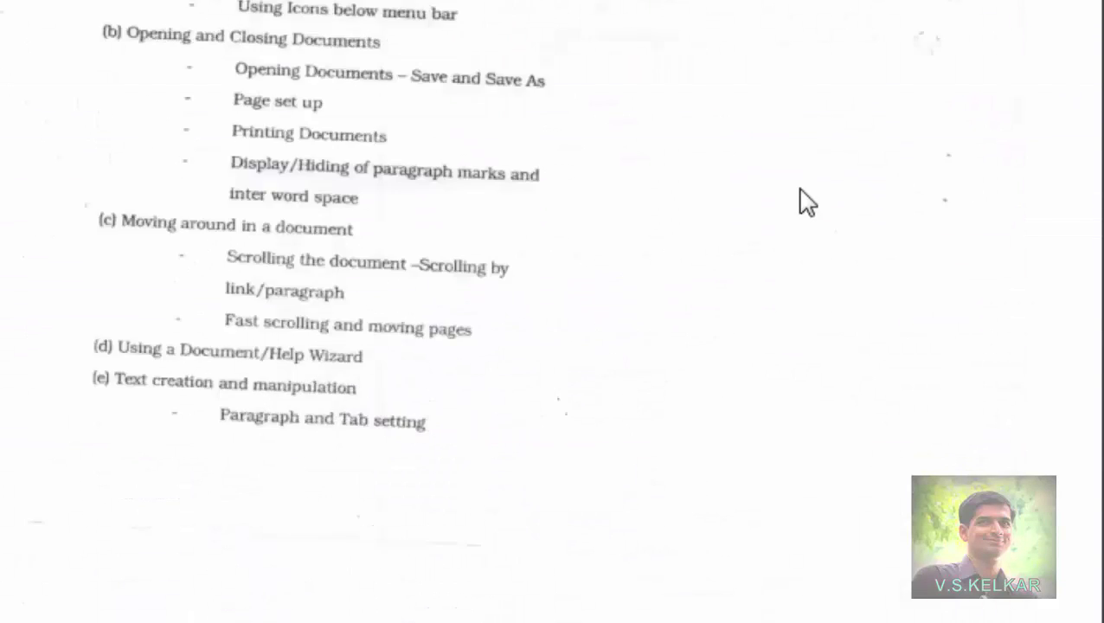